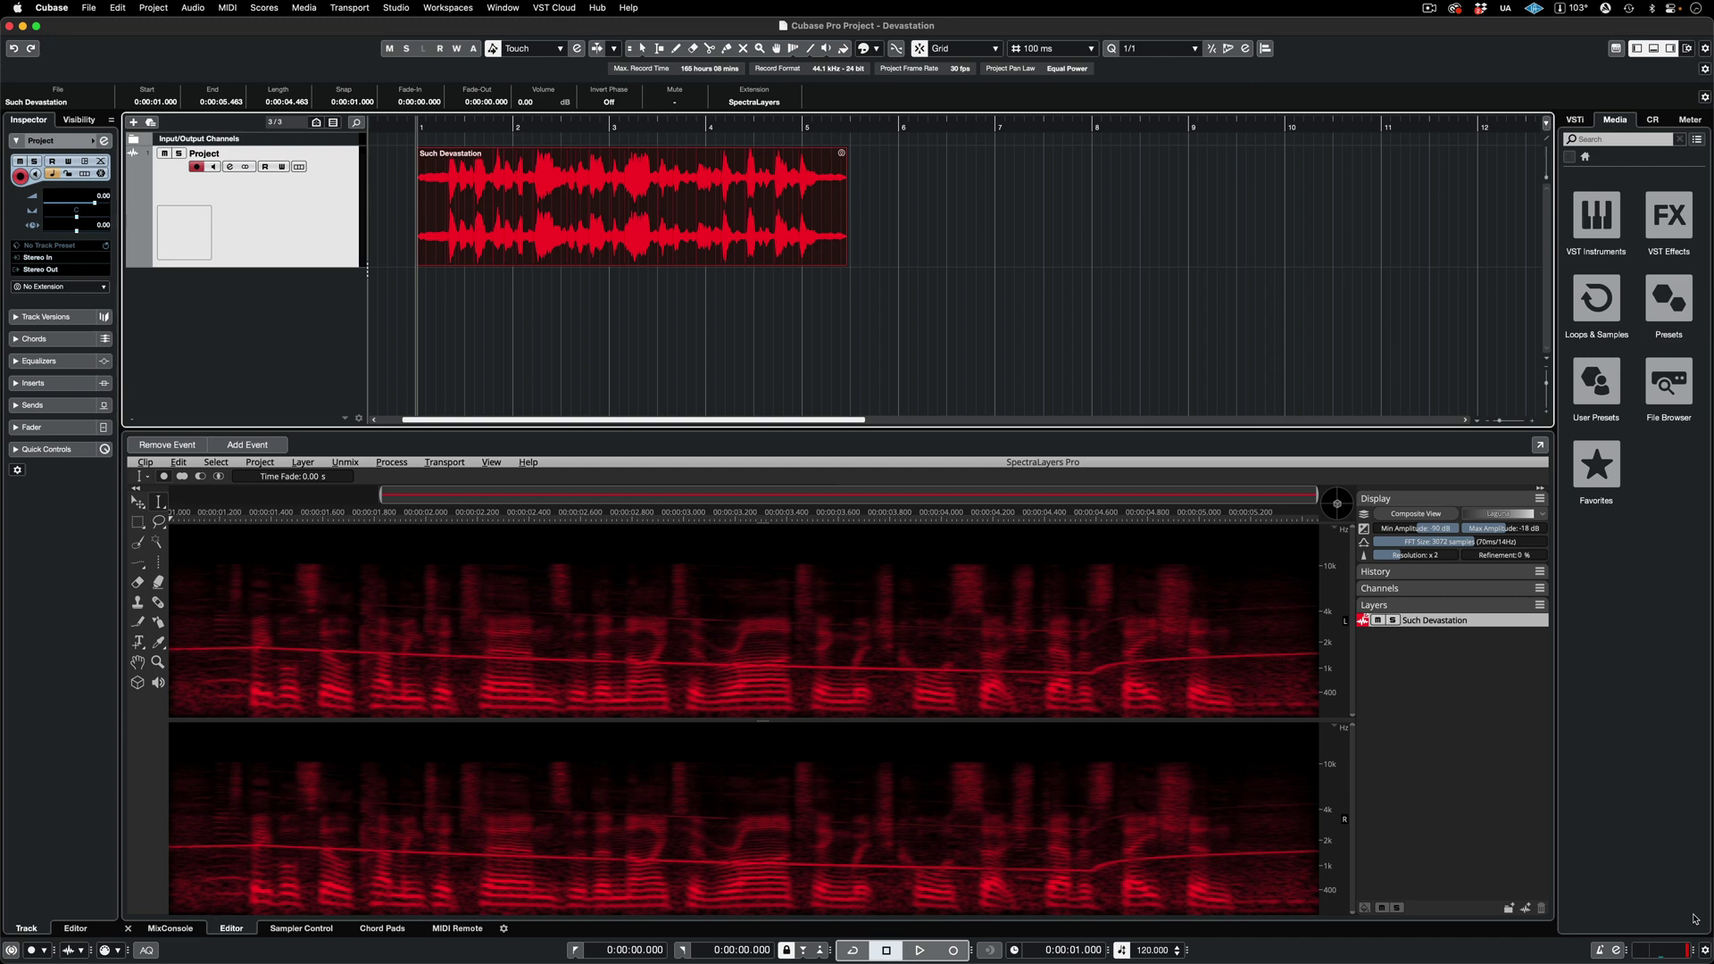
Audition the noisy speech clip, then preview the isolated speech in Unmix Noisy Speech
key("space")
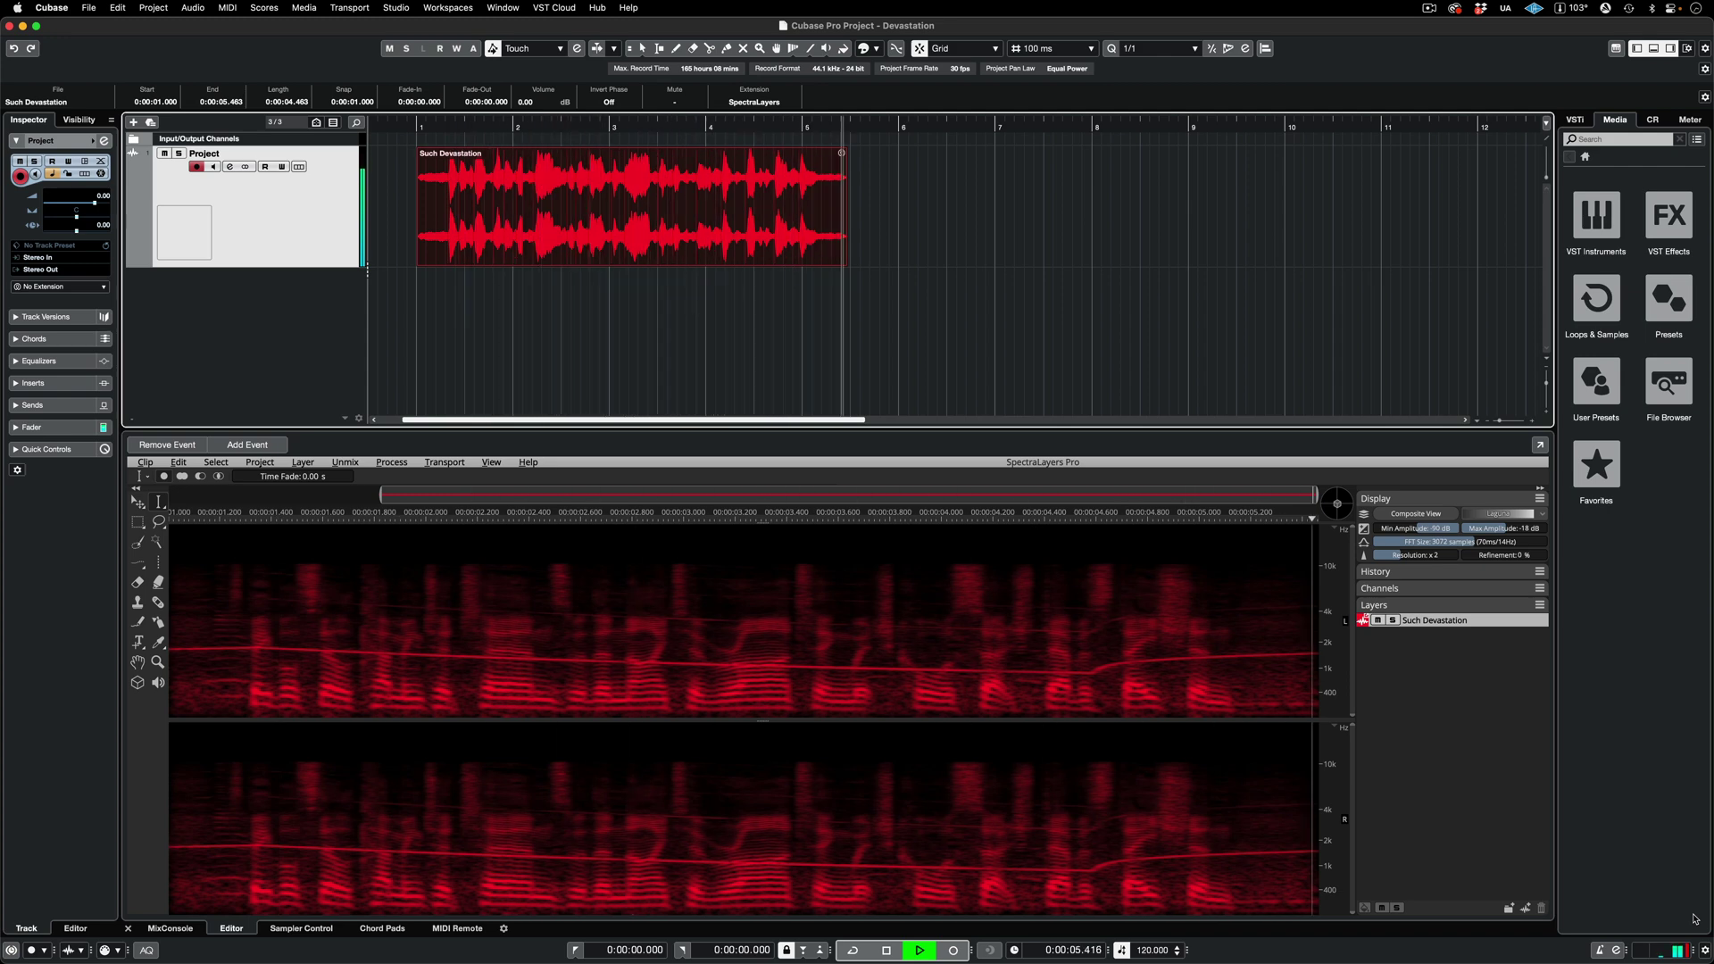
key("space")
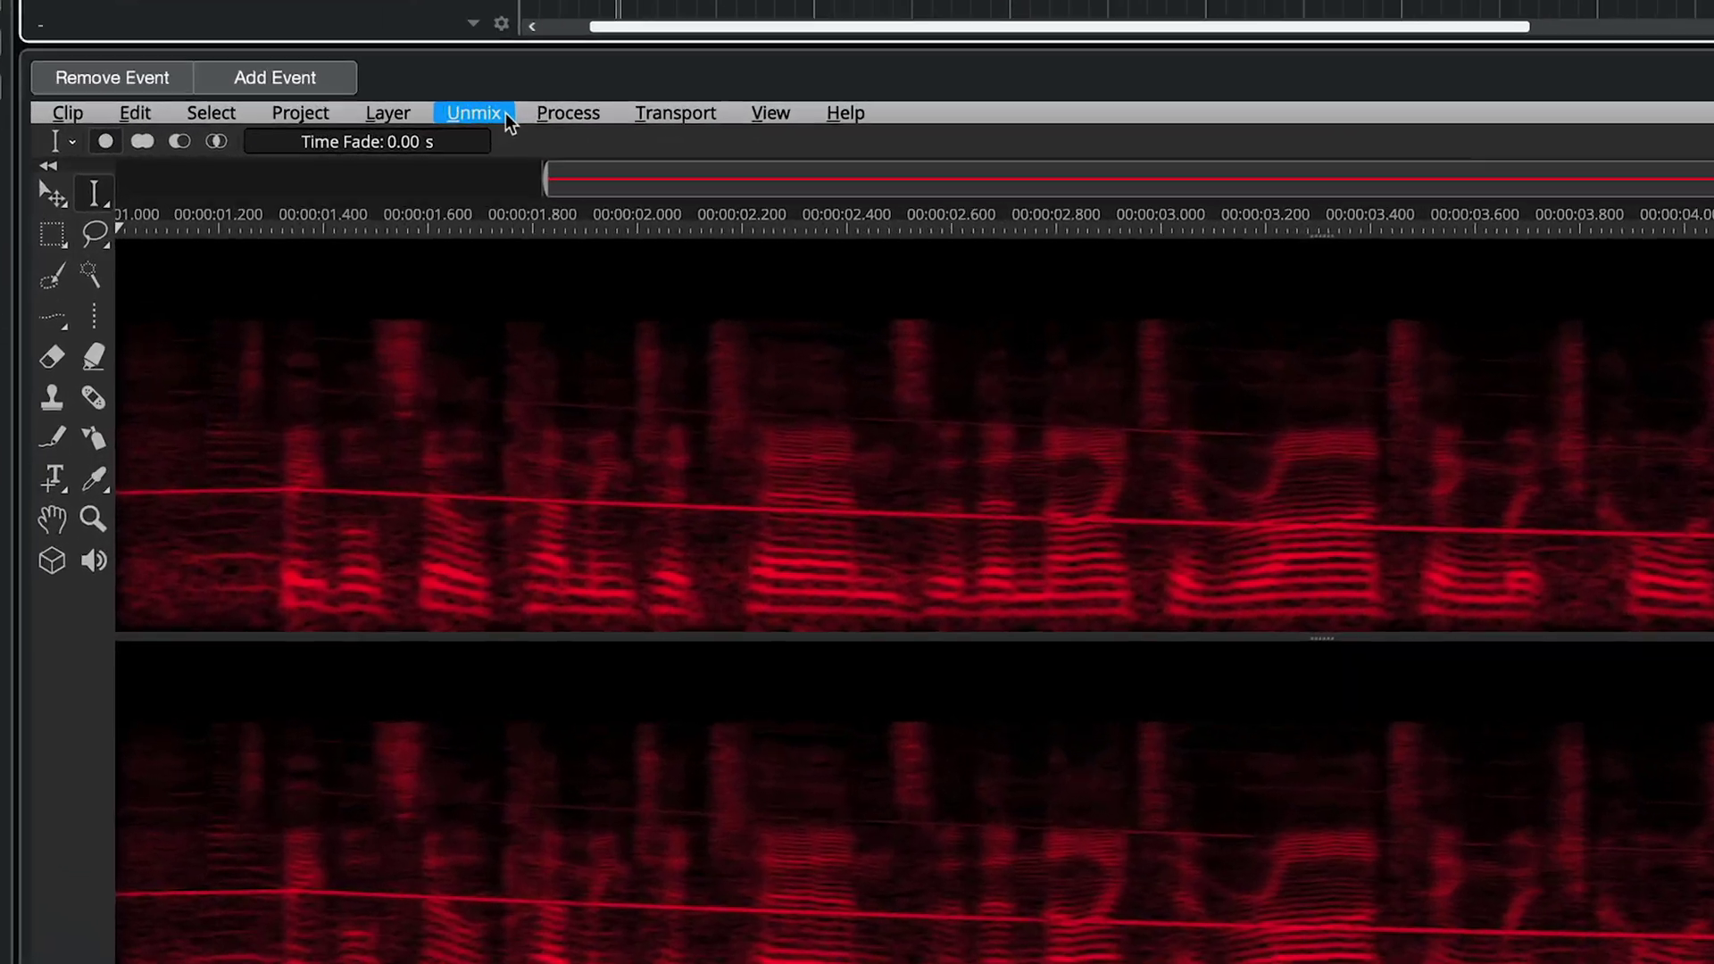
left_click(350, 463)
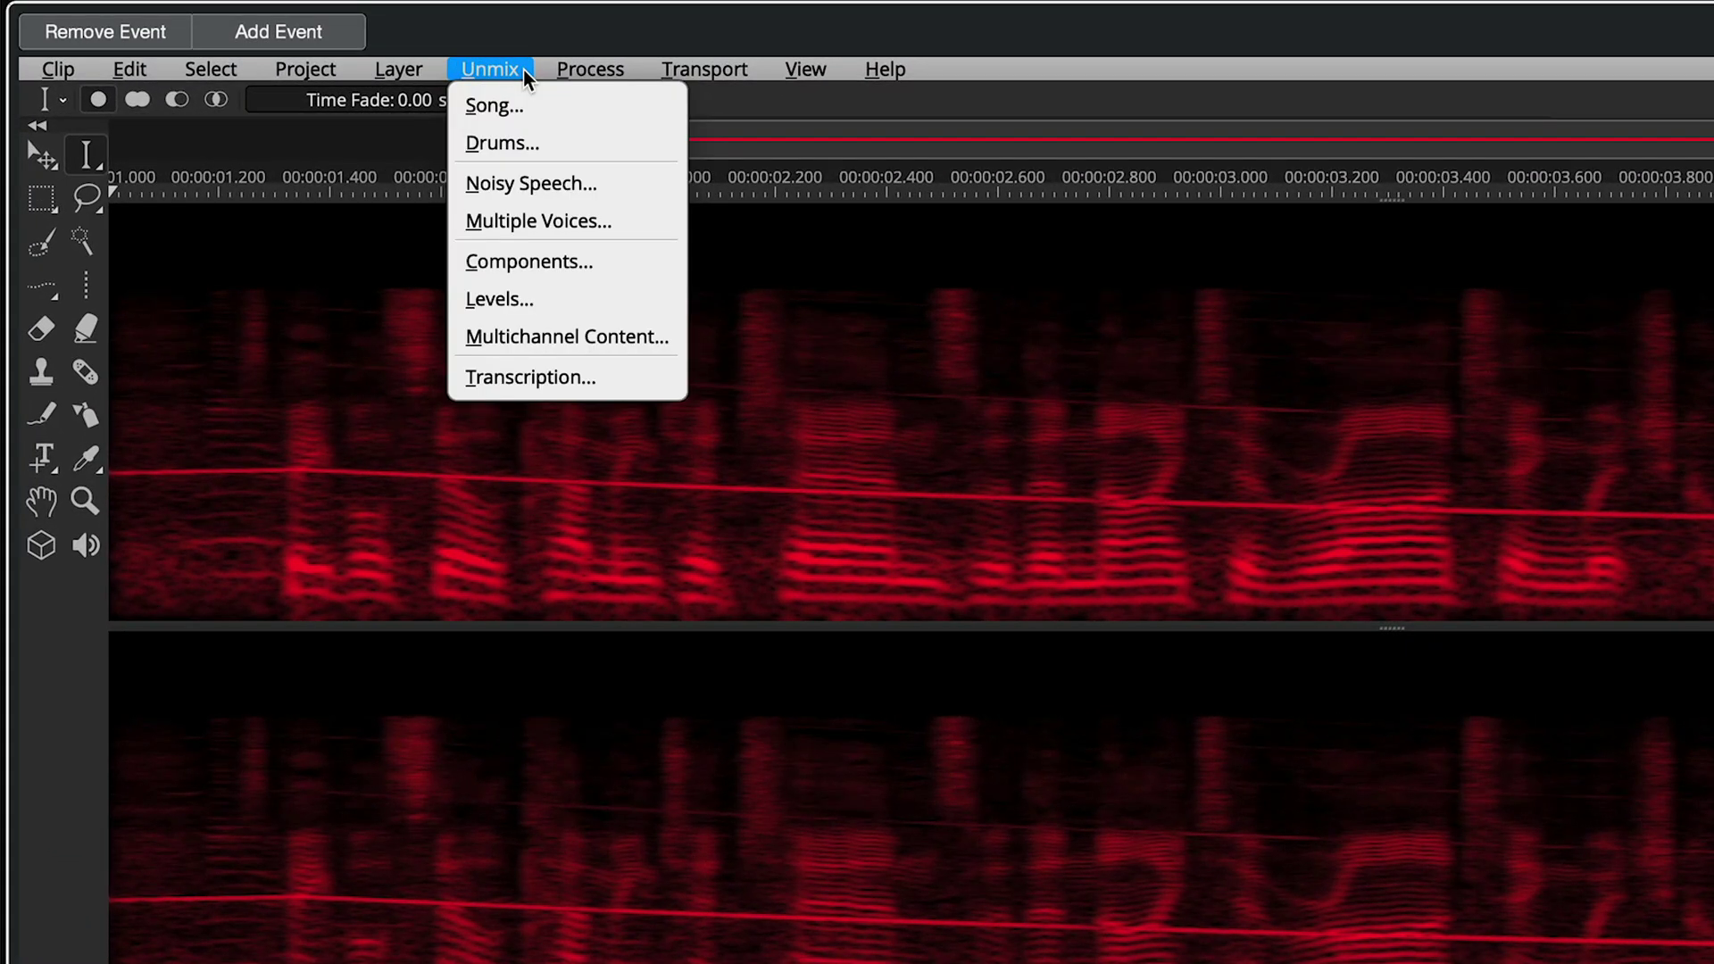
left_click(618, 187)
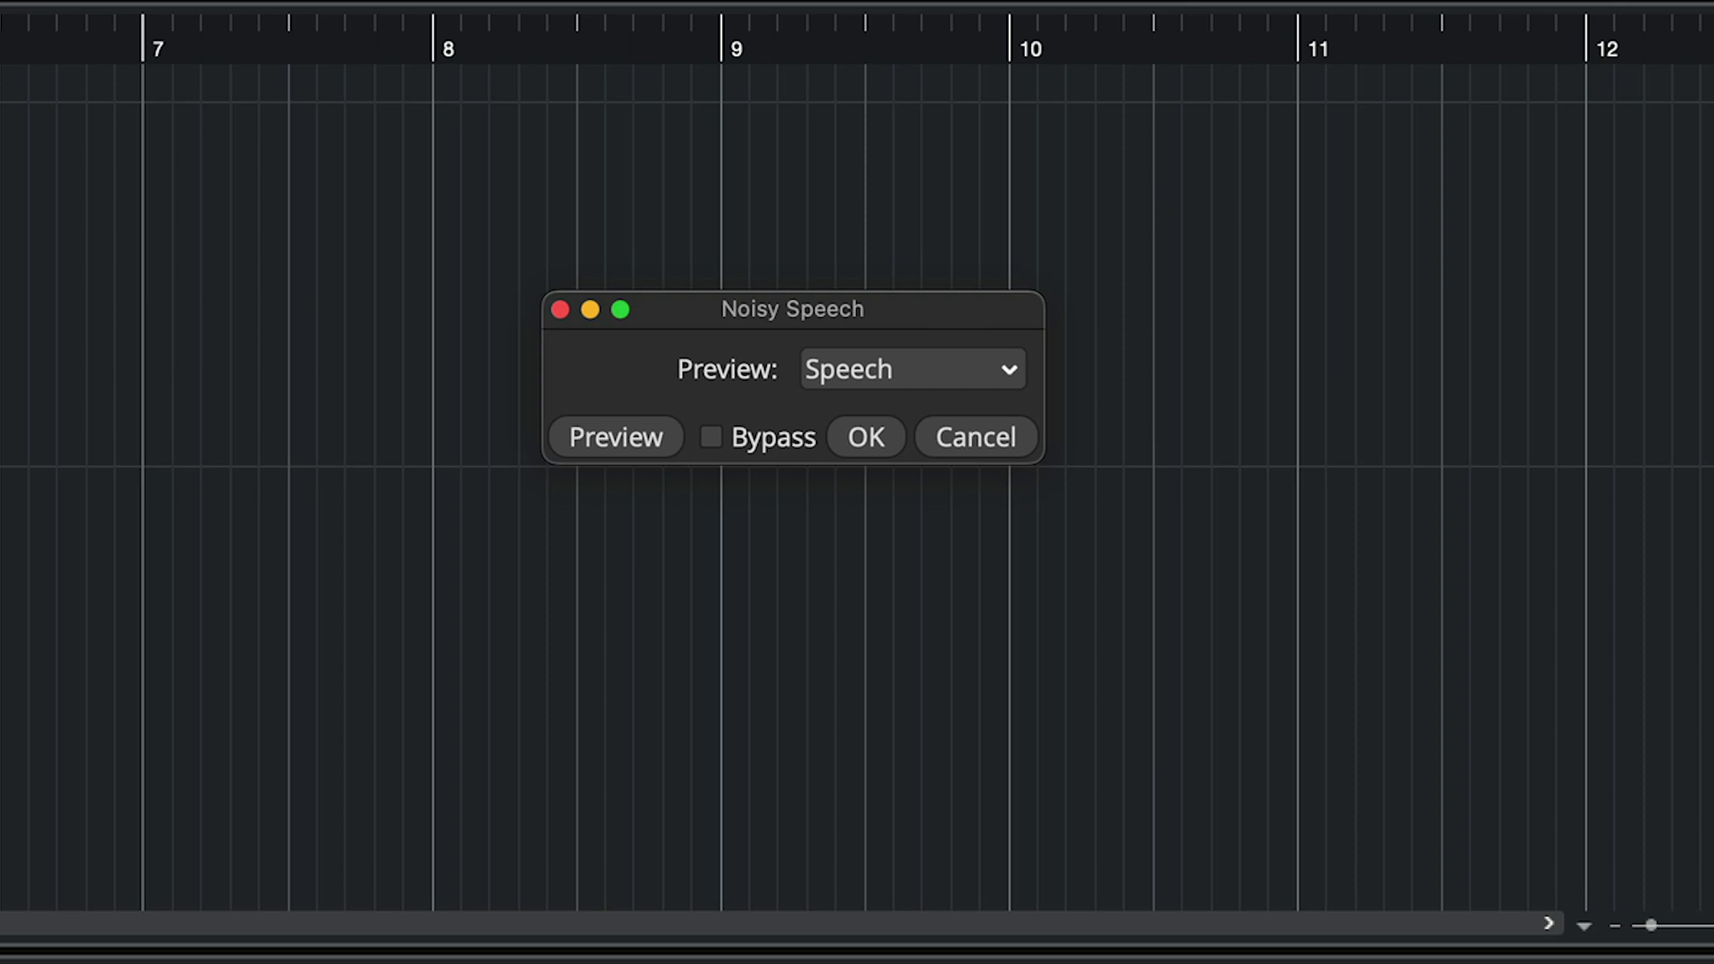
left_click(665, 444)
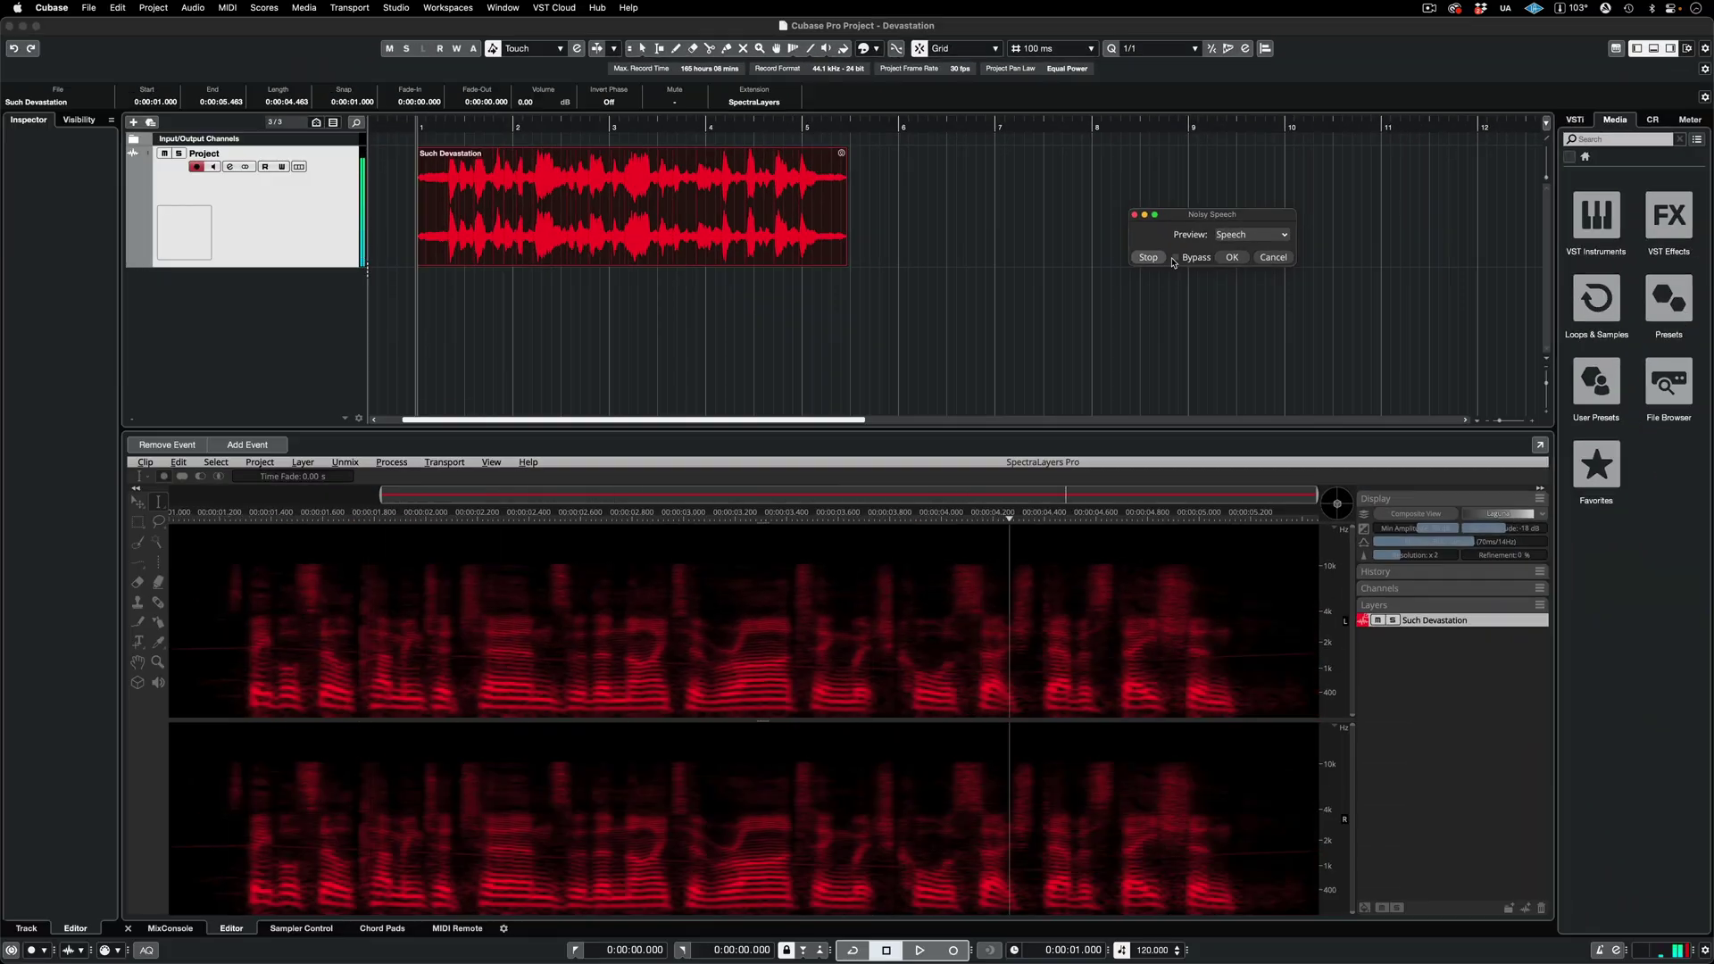
Switch the unmix preview to Noise and audition the noise-only part
left_click(1282, 235)
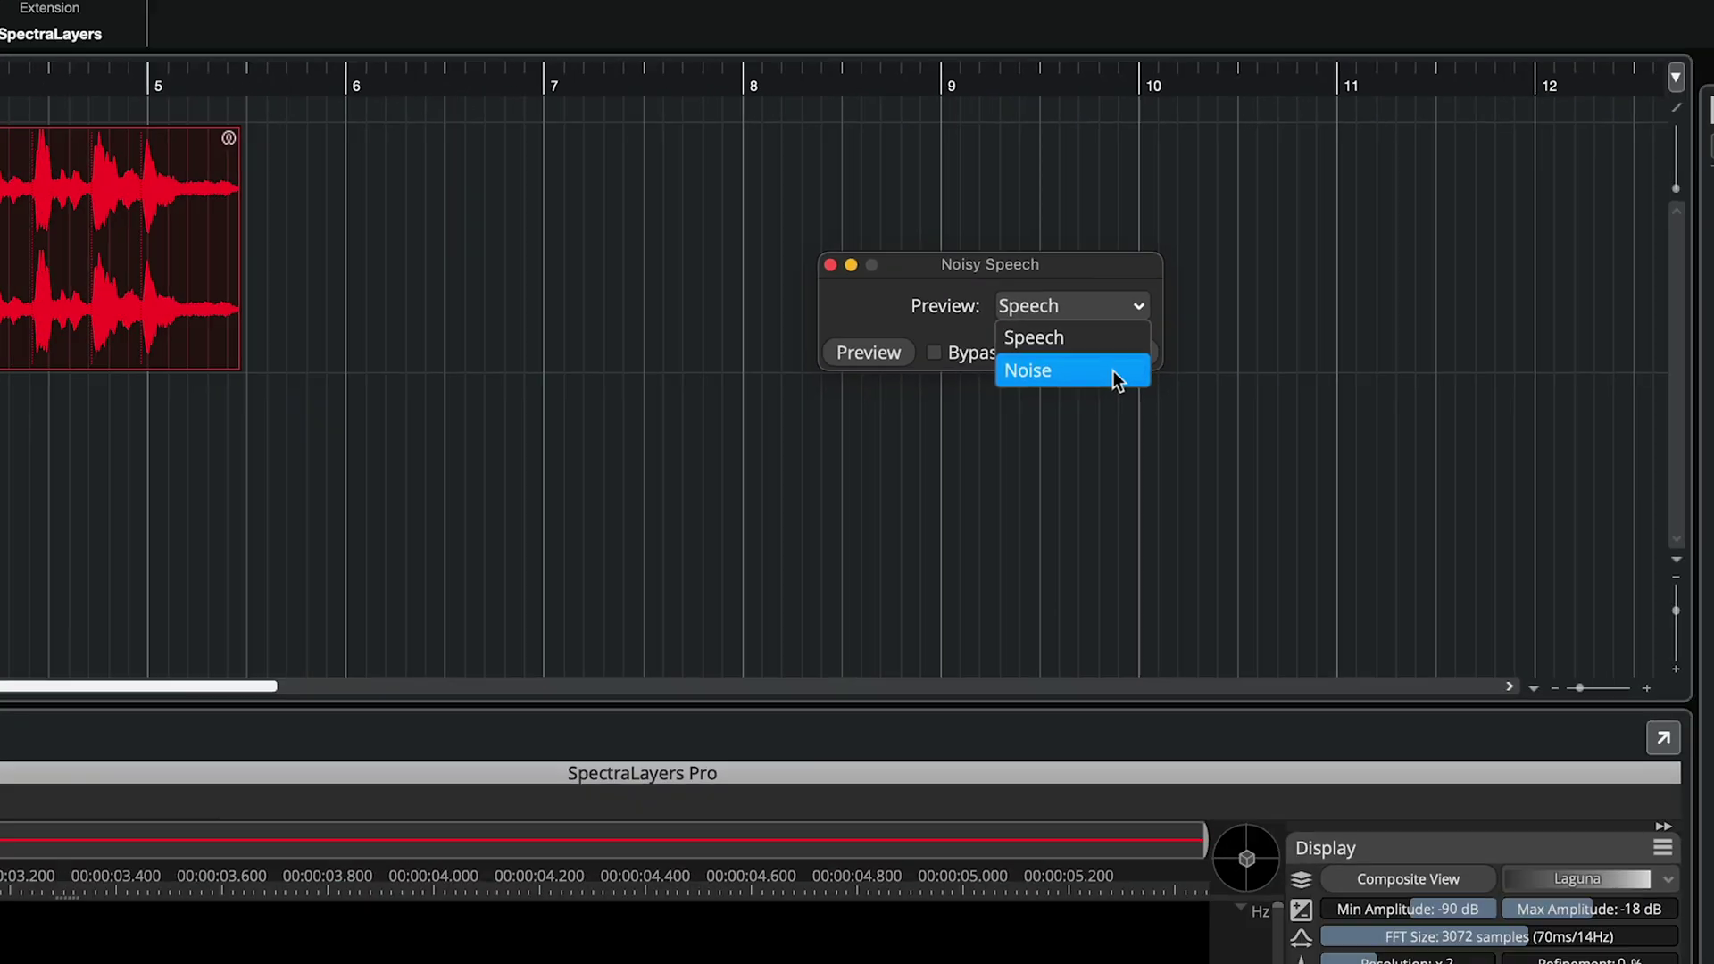
left_click(973, 464)
left_click(616, 437)
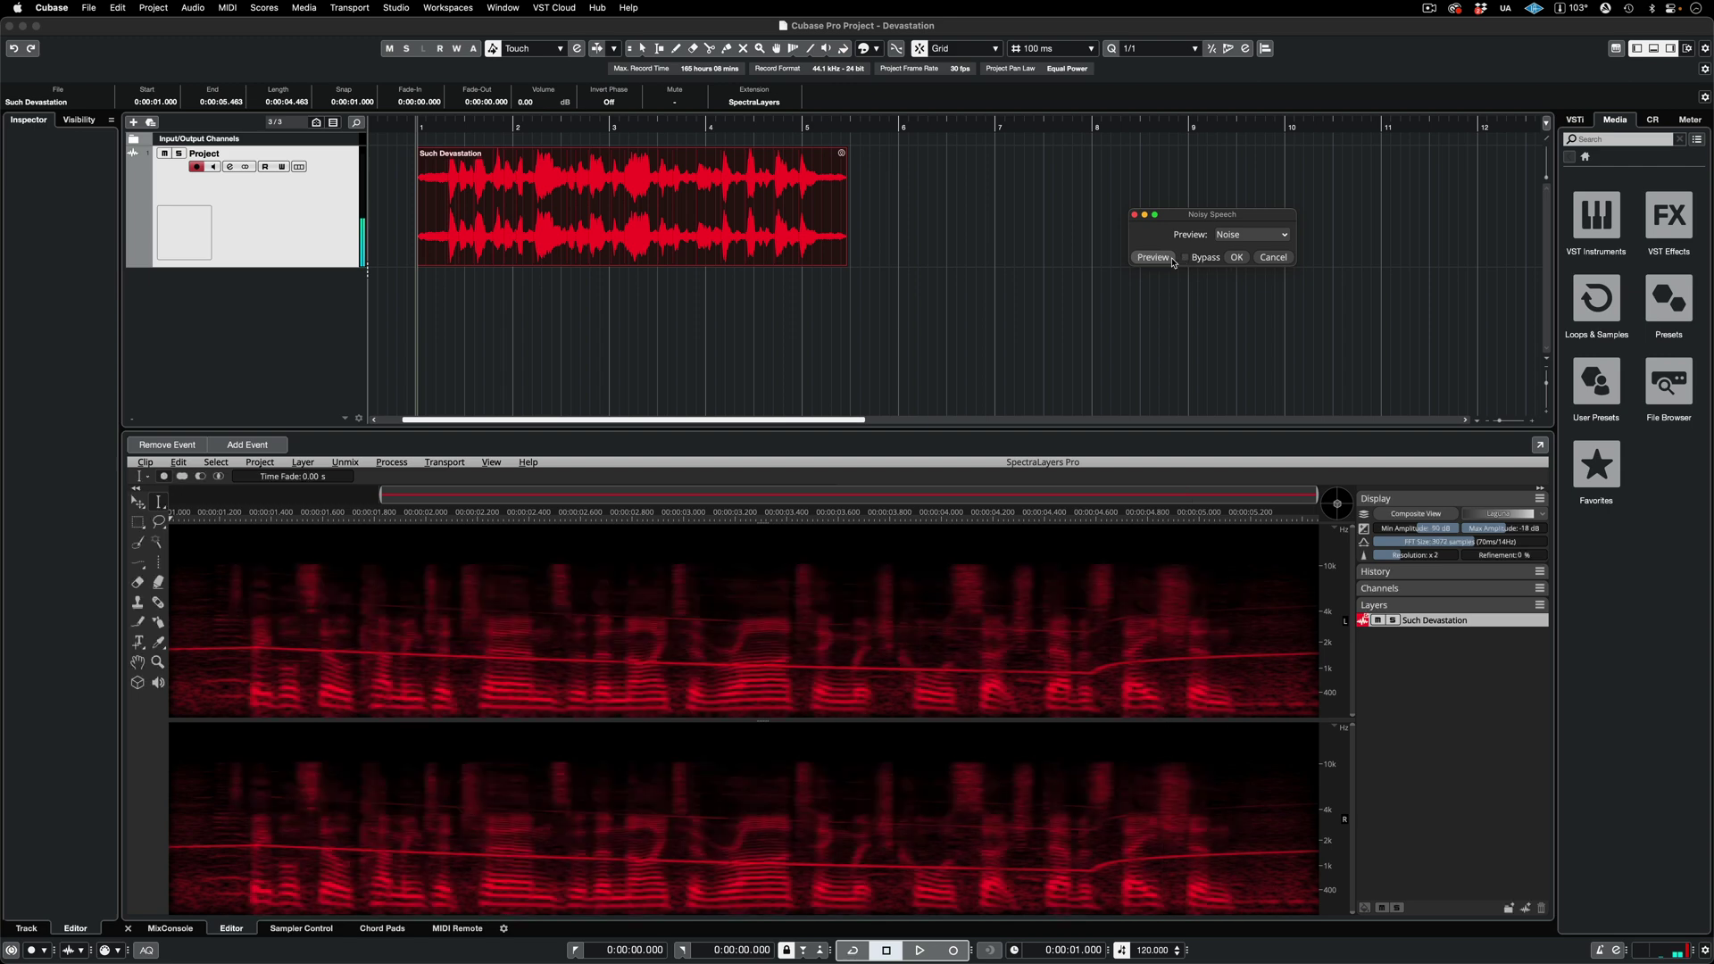
Split the clip into Speech and Noise layers and import Noise into Cubase as a new track
left_click(1237, 258)
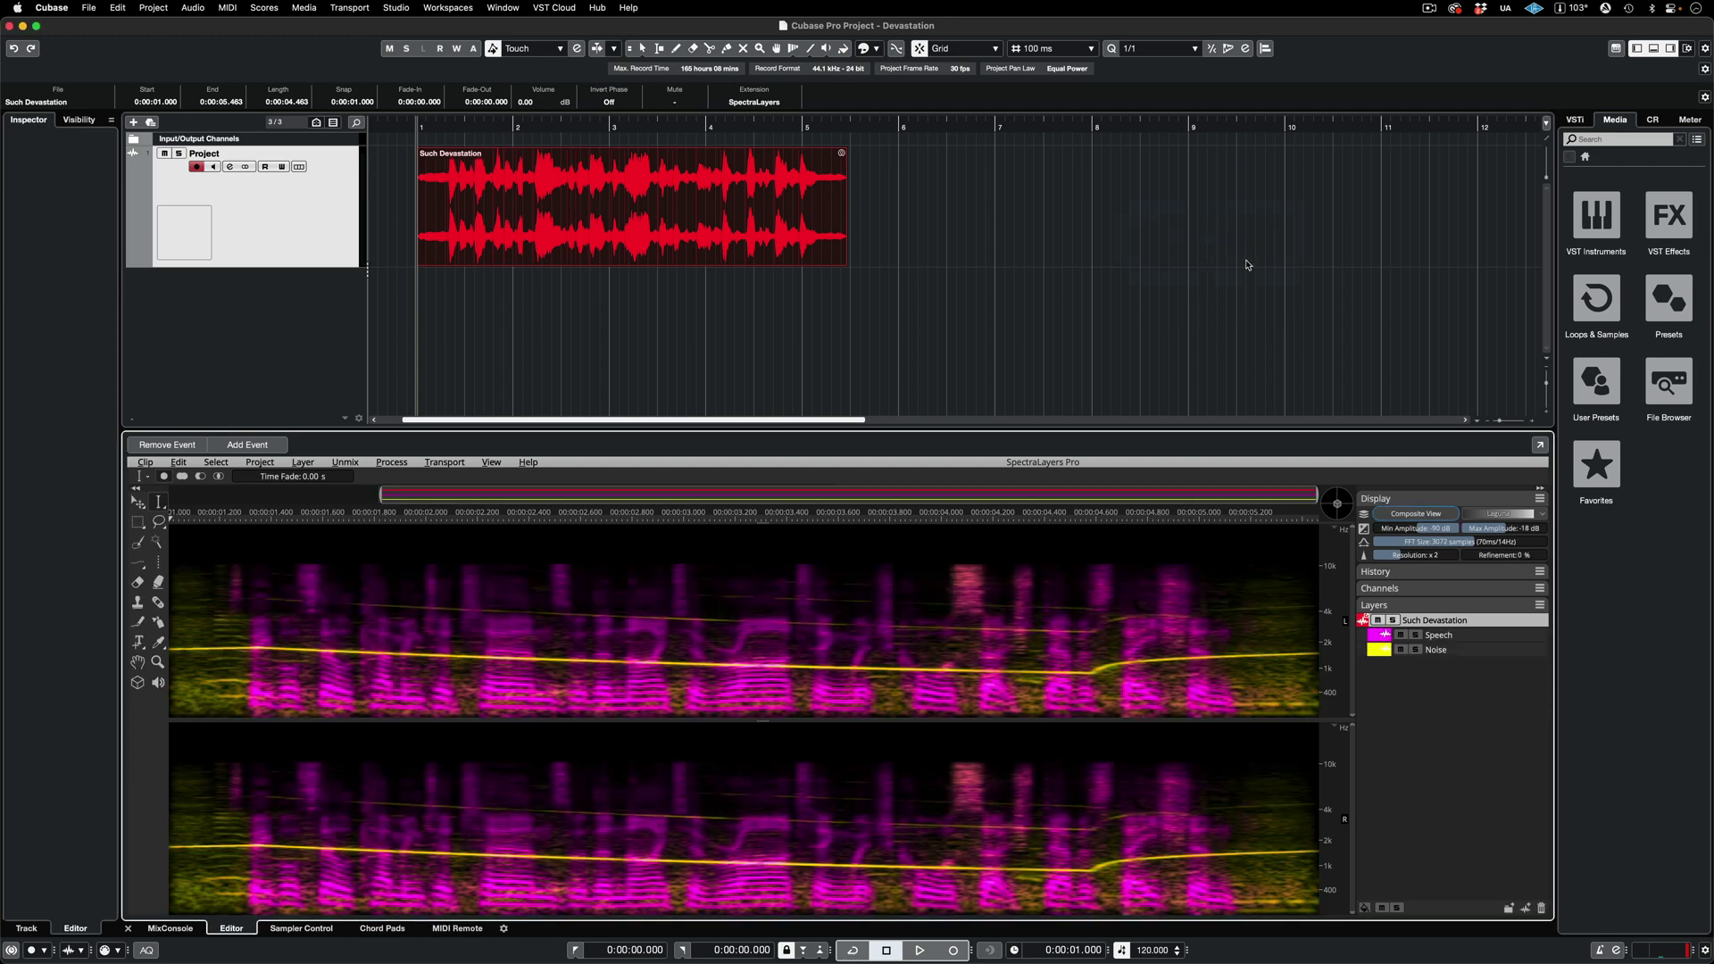
left_click_drag(1435, 648, 468, 305)
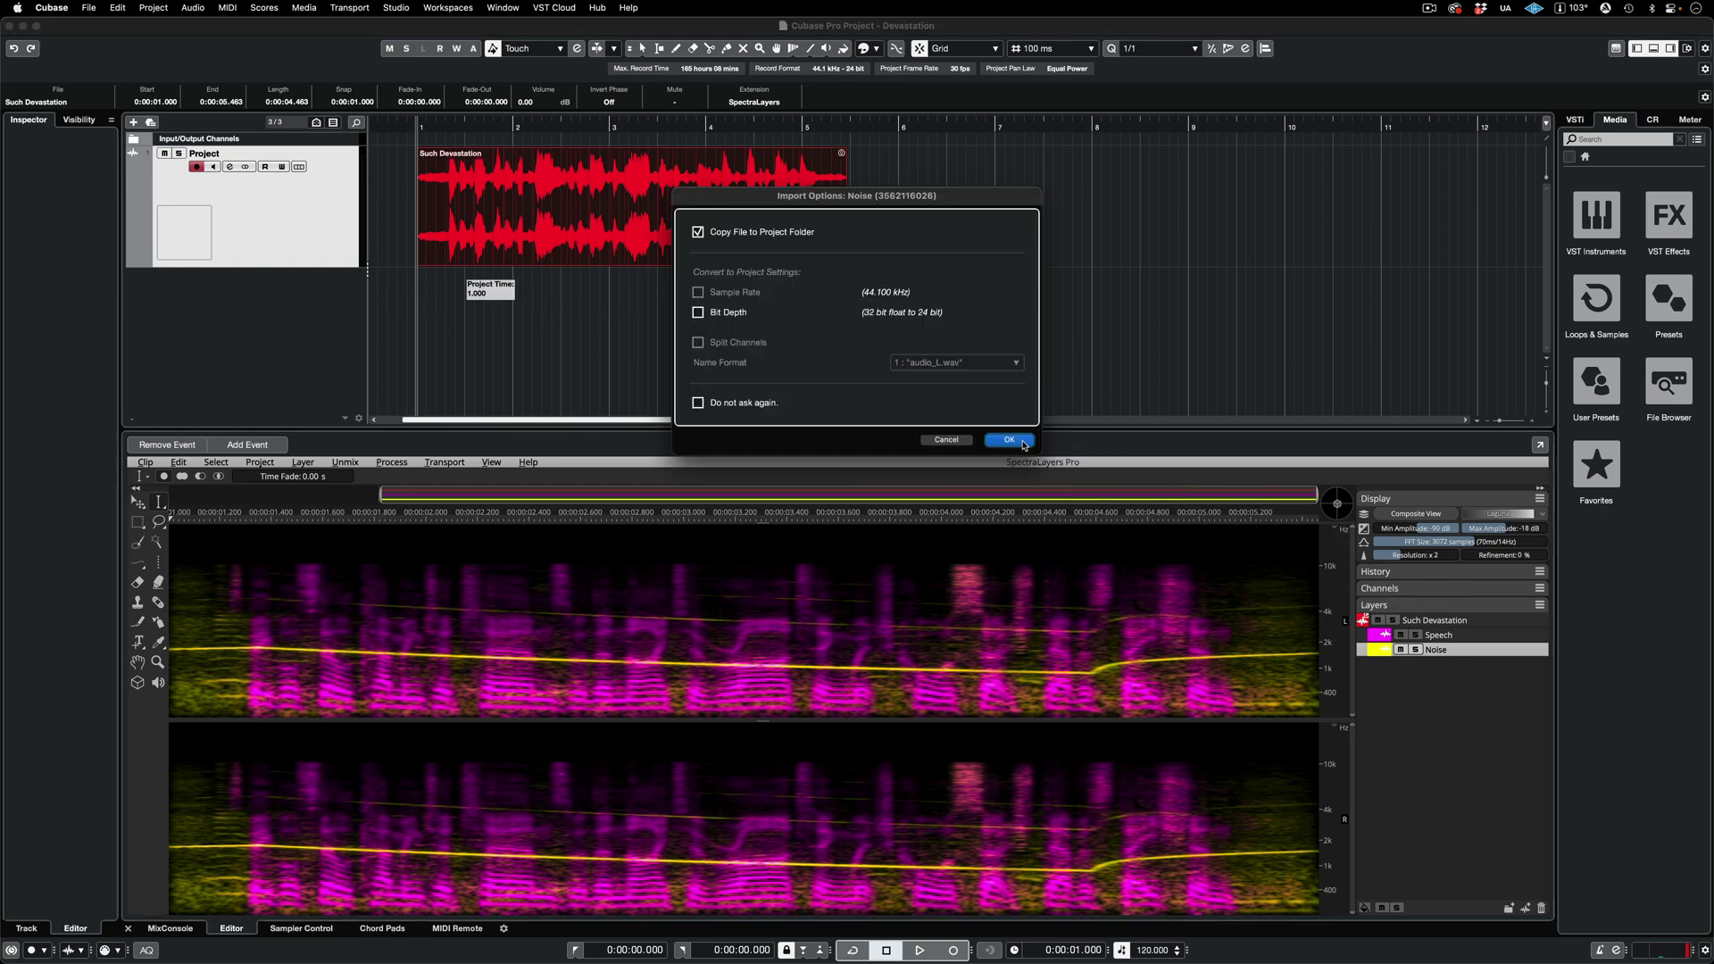
left_click(1009, 440)
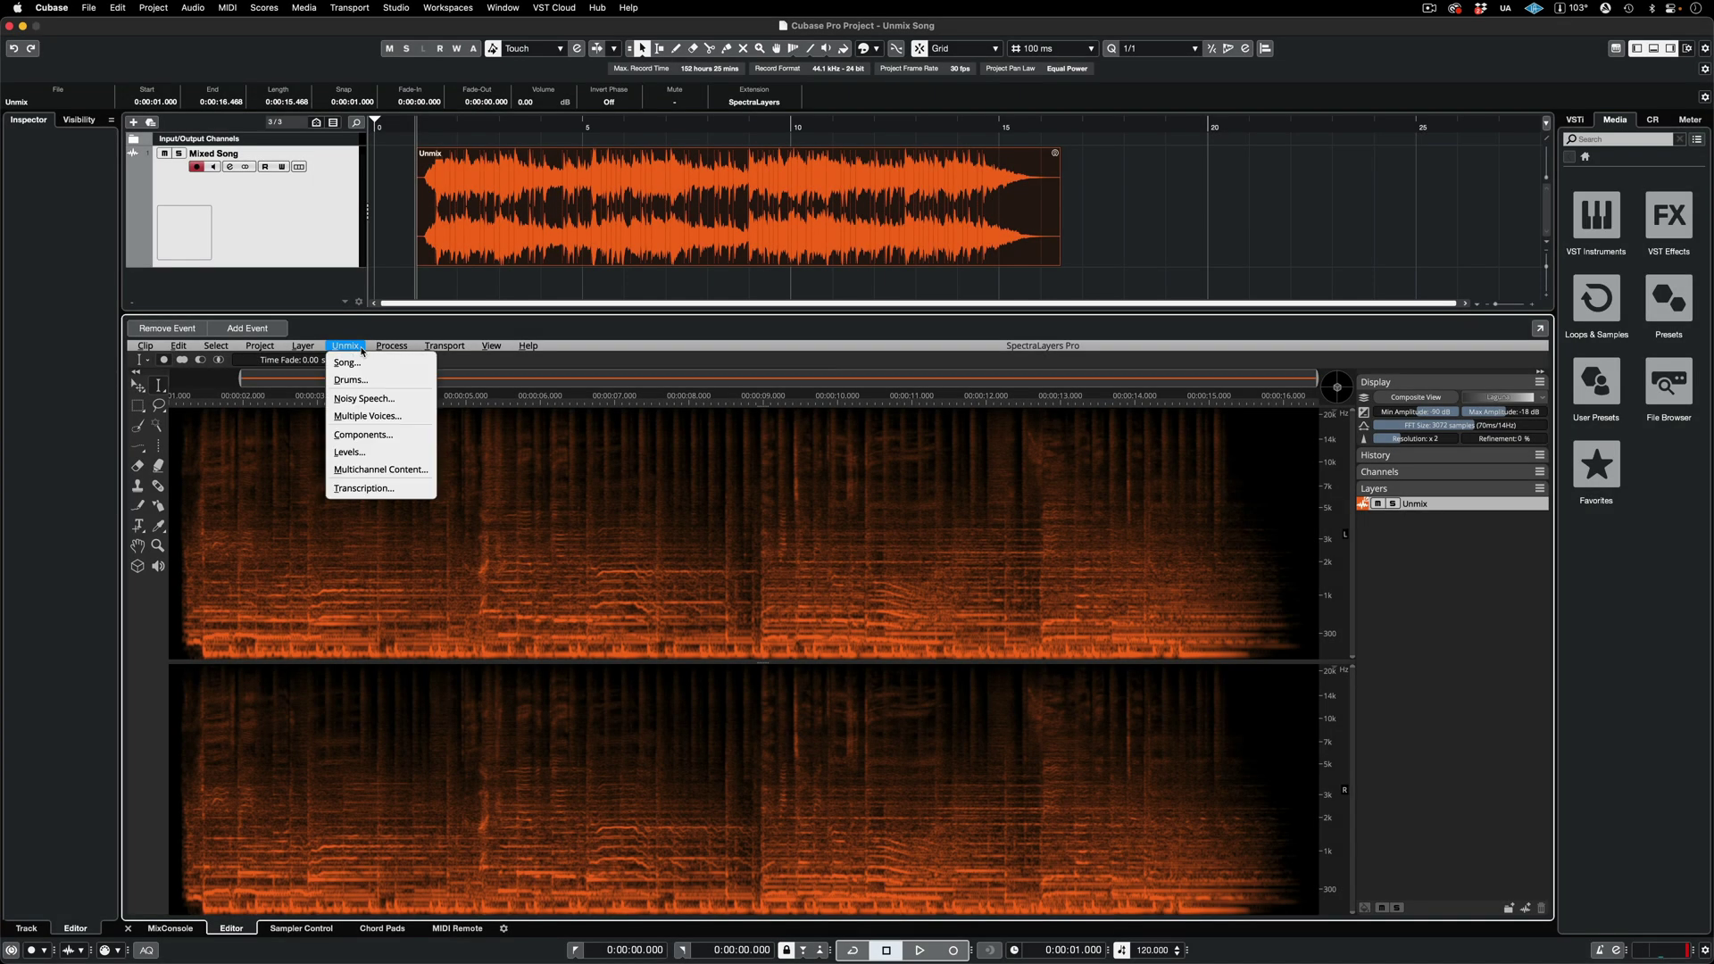
Unmix the song into Vocals, Drums, Guitar, Piano, Bass, Other and Non-Unmixed layers, then play it back
left_click(371, 363)
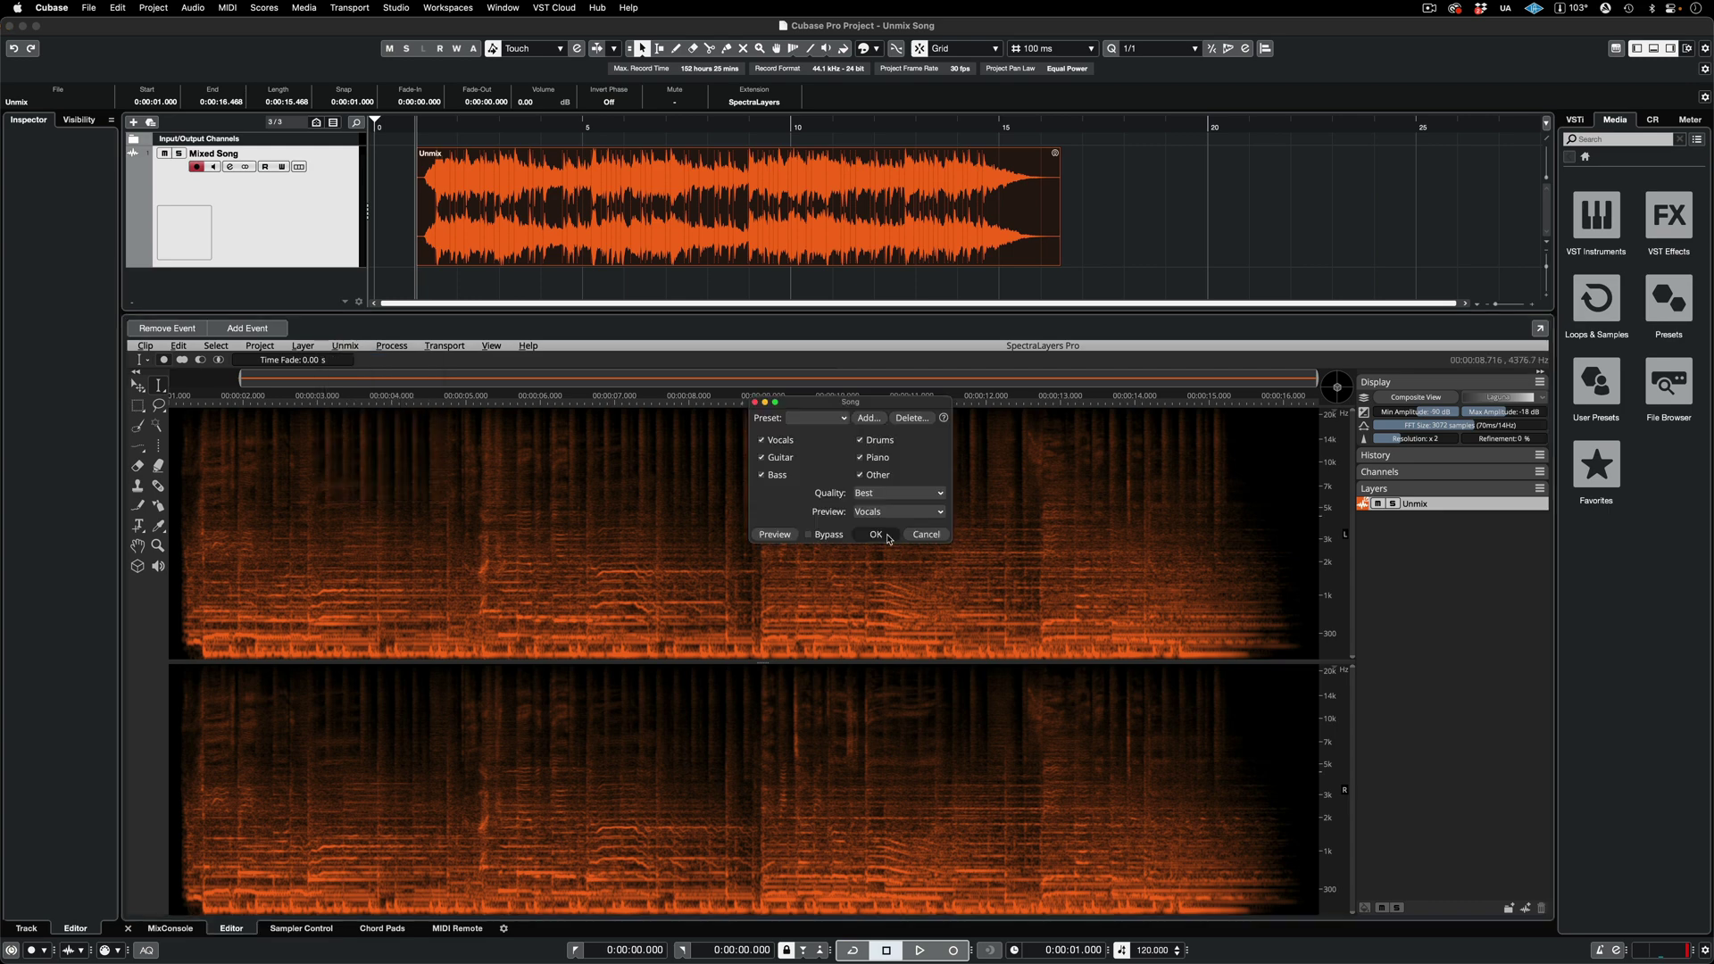
left_click(875, 535)
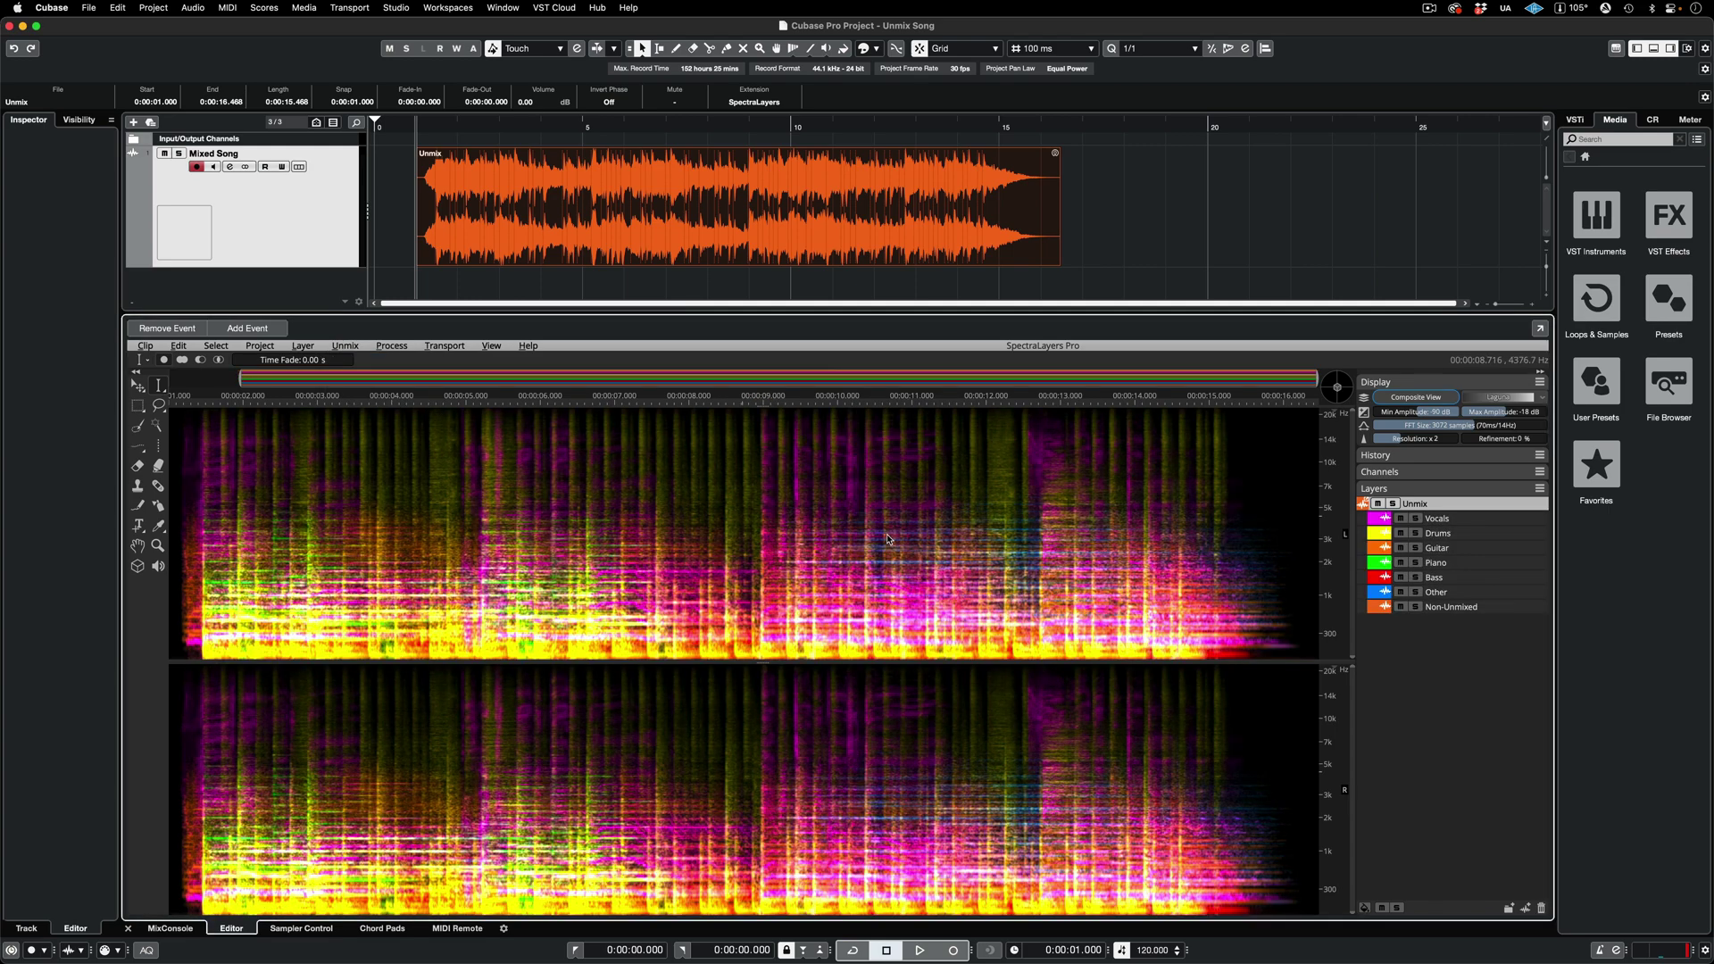
key("space")
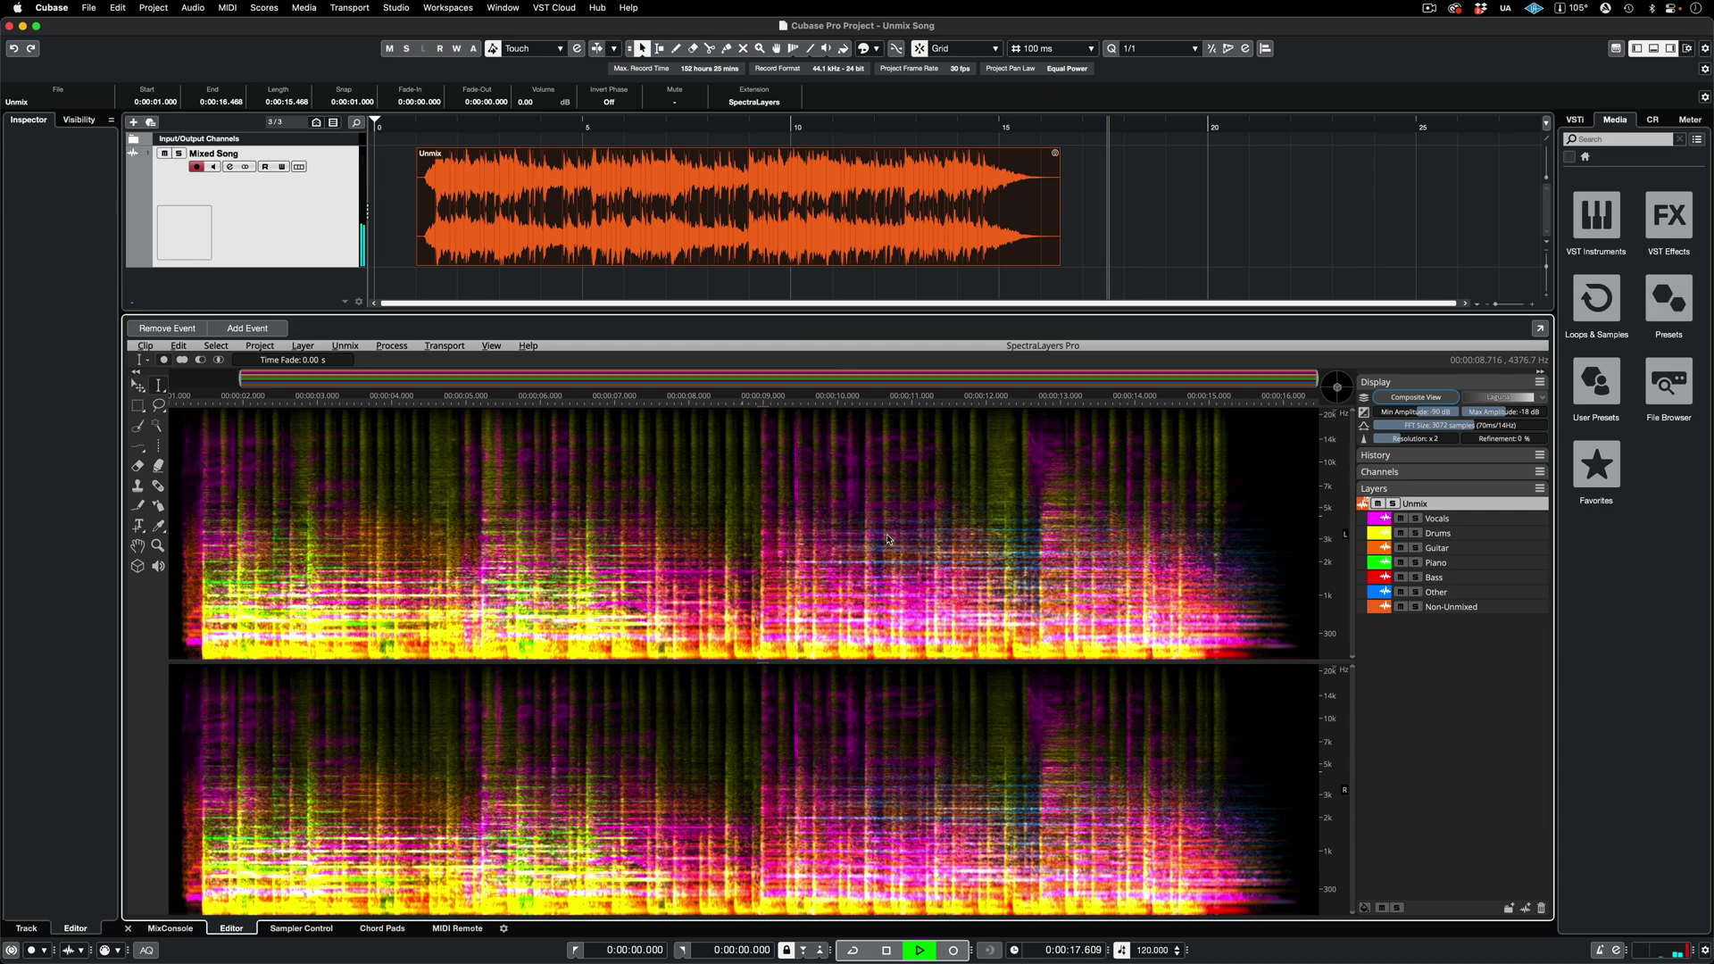
key("space")
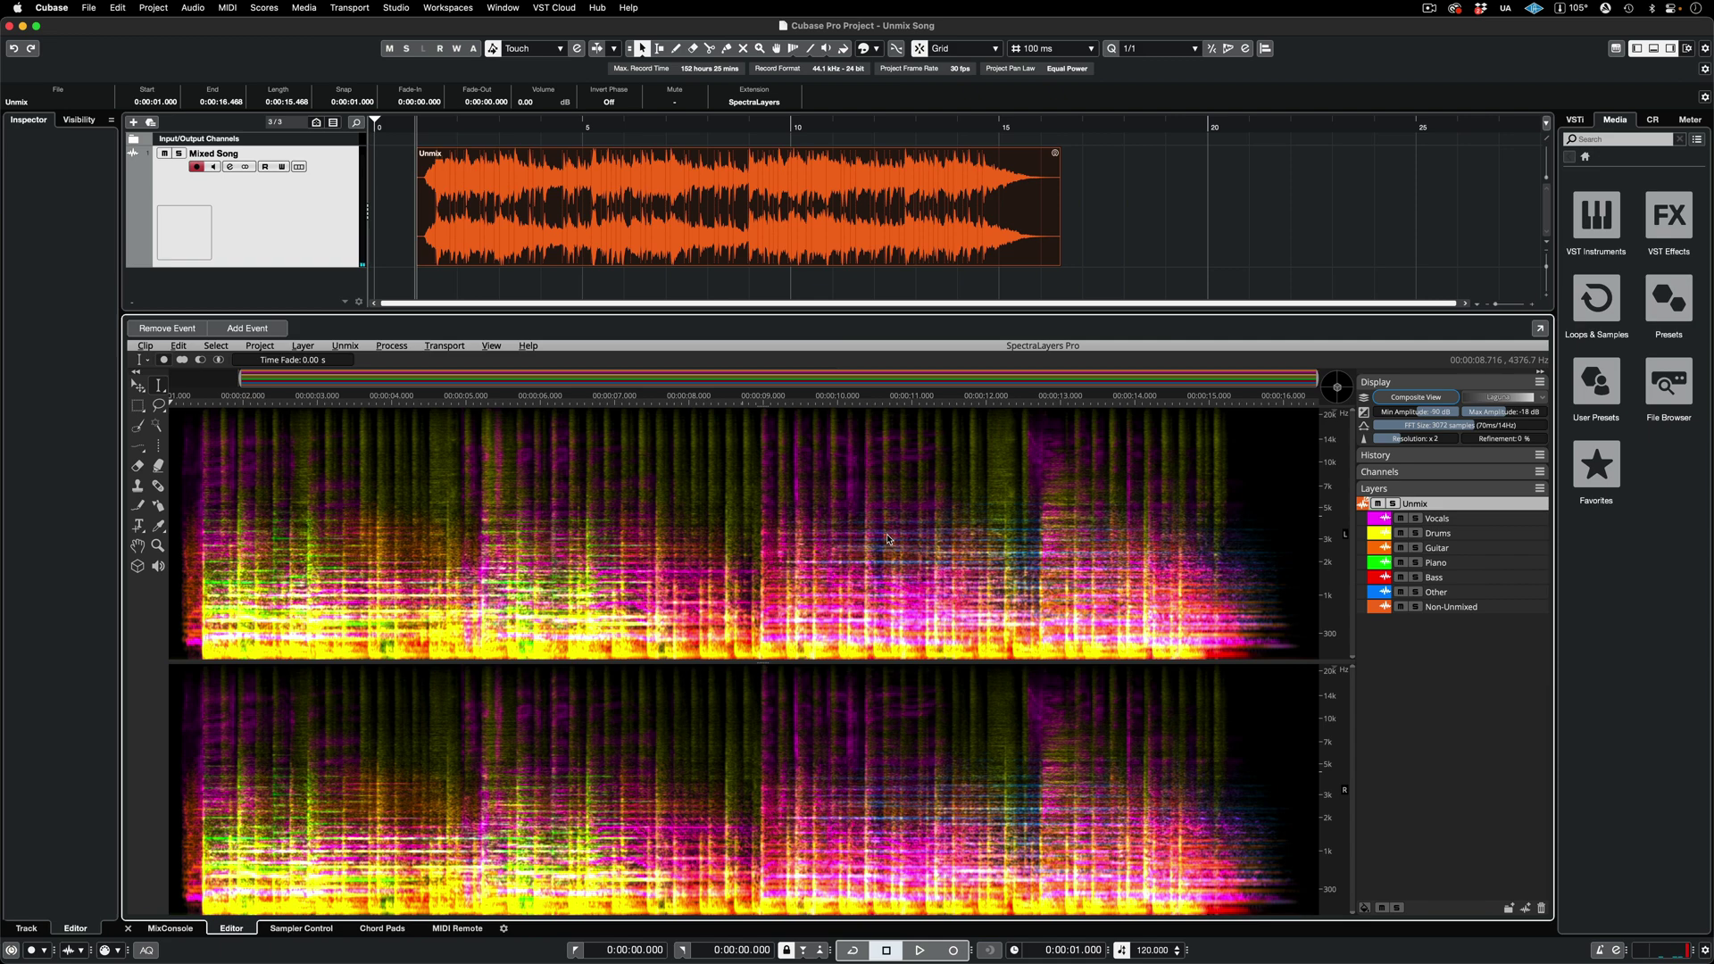
Solo the Bass layer and listen to it alone
left_click(1088, 399)
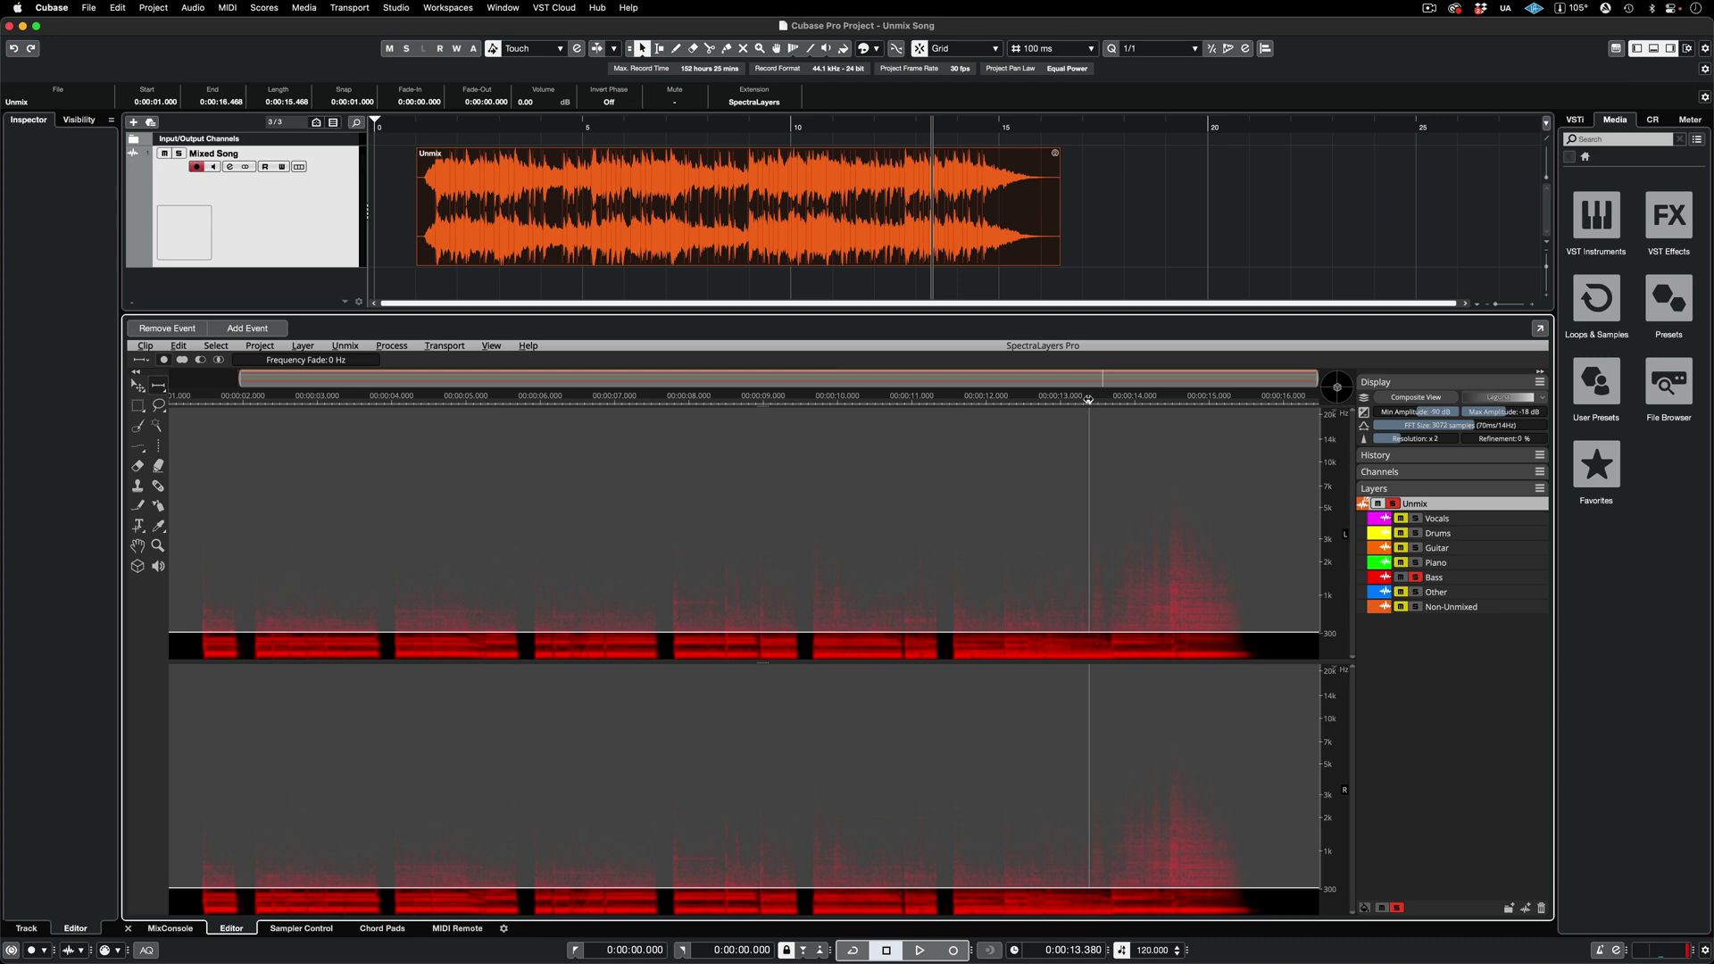
key("space")
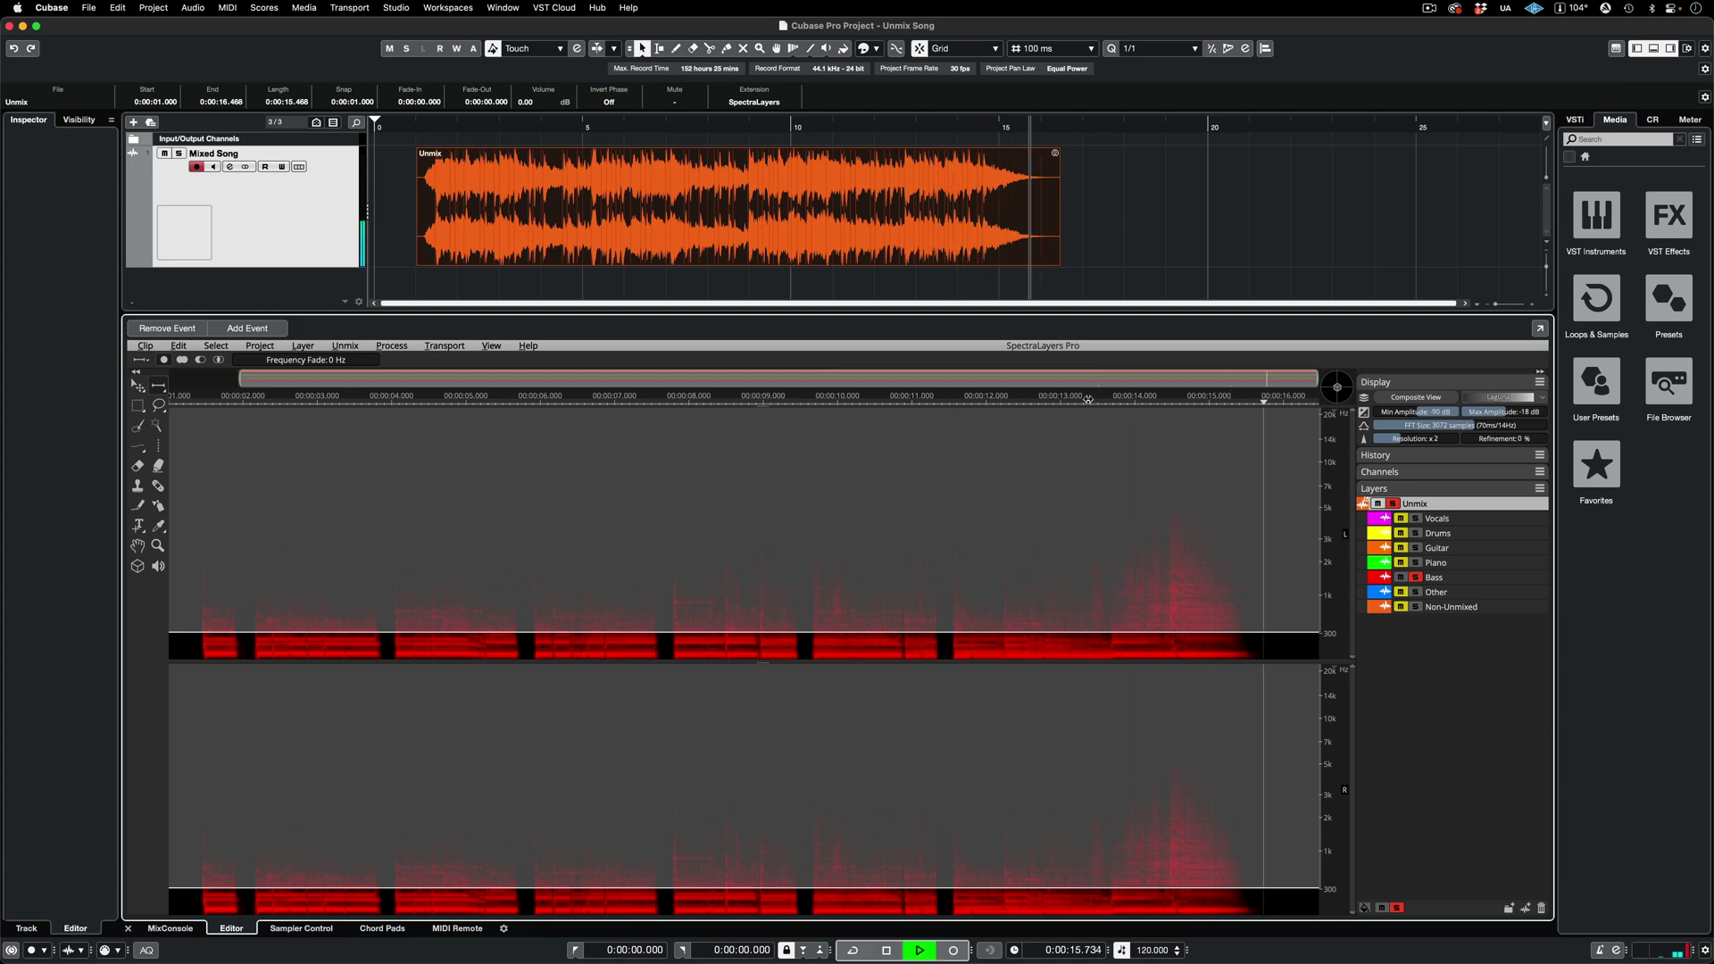
key("space")
Move Bass above Guitar, solo Guitar, and Cut to Layer Below the selected content
left_click(1473, 581)
left_click_drag(1473, 580, 1476, 560)
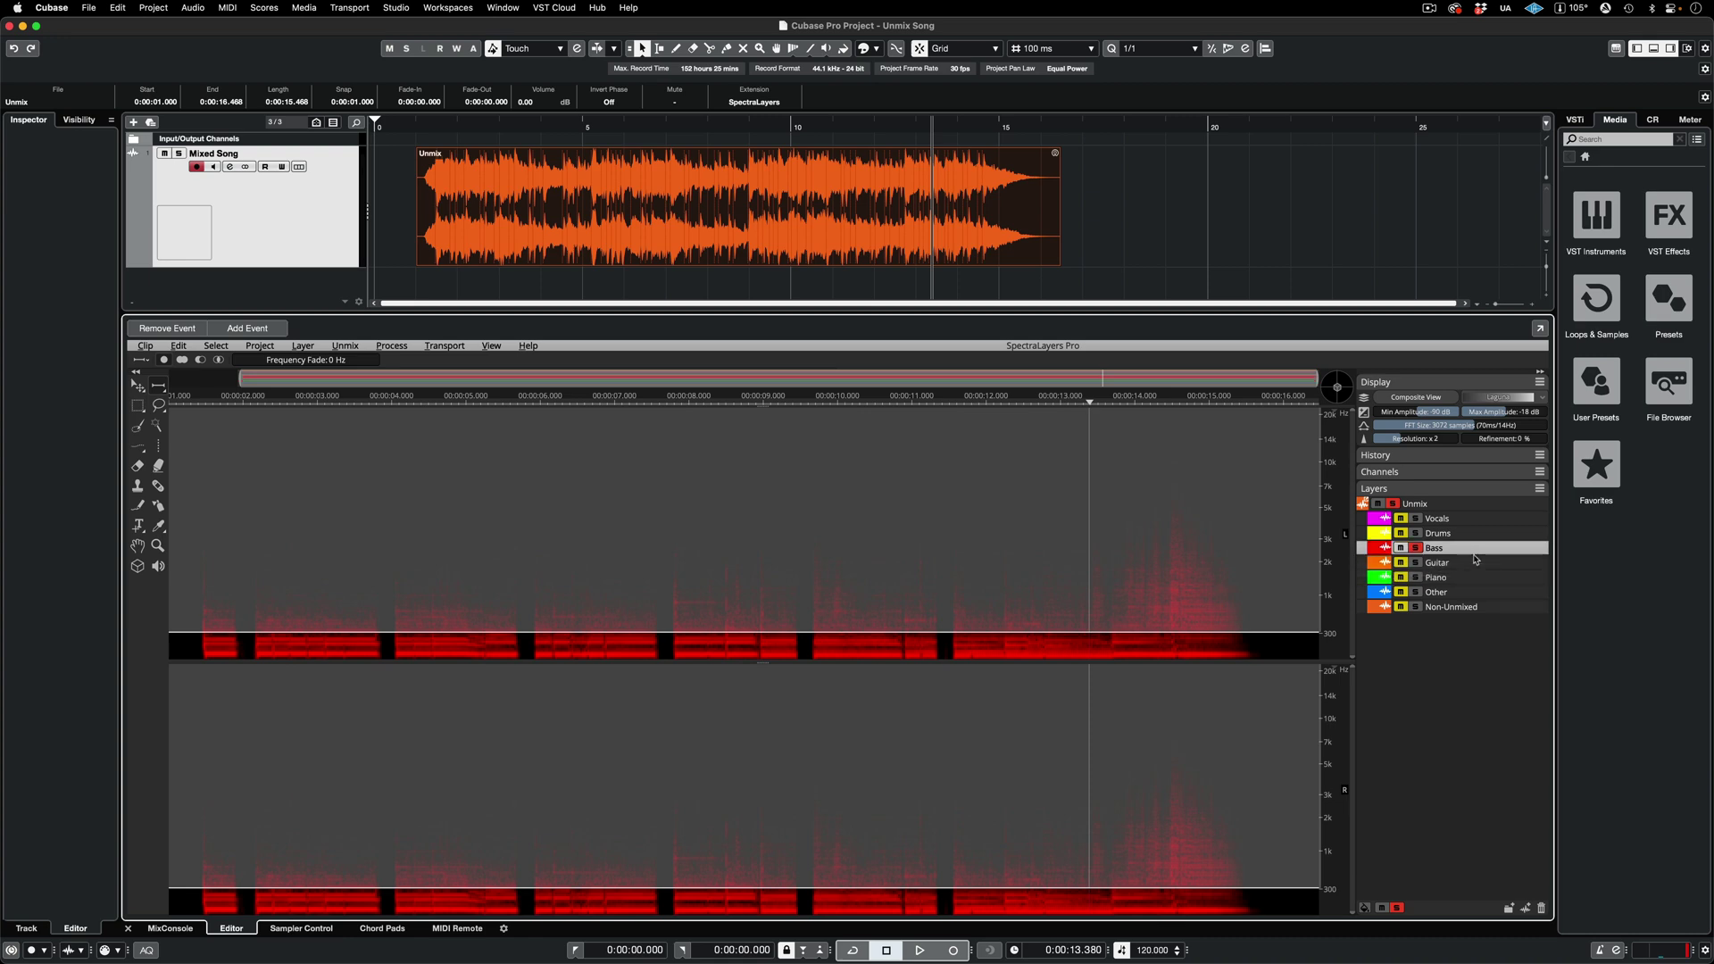
left_click(1416, 564)
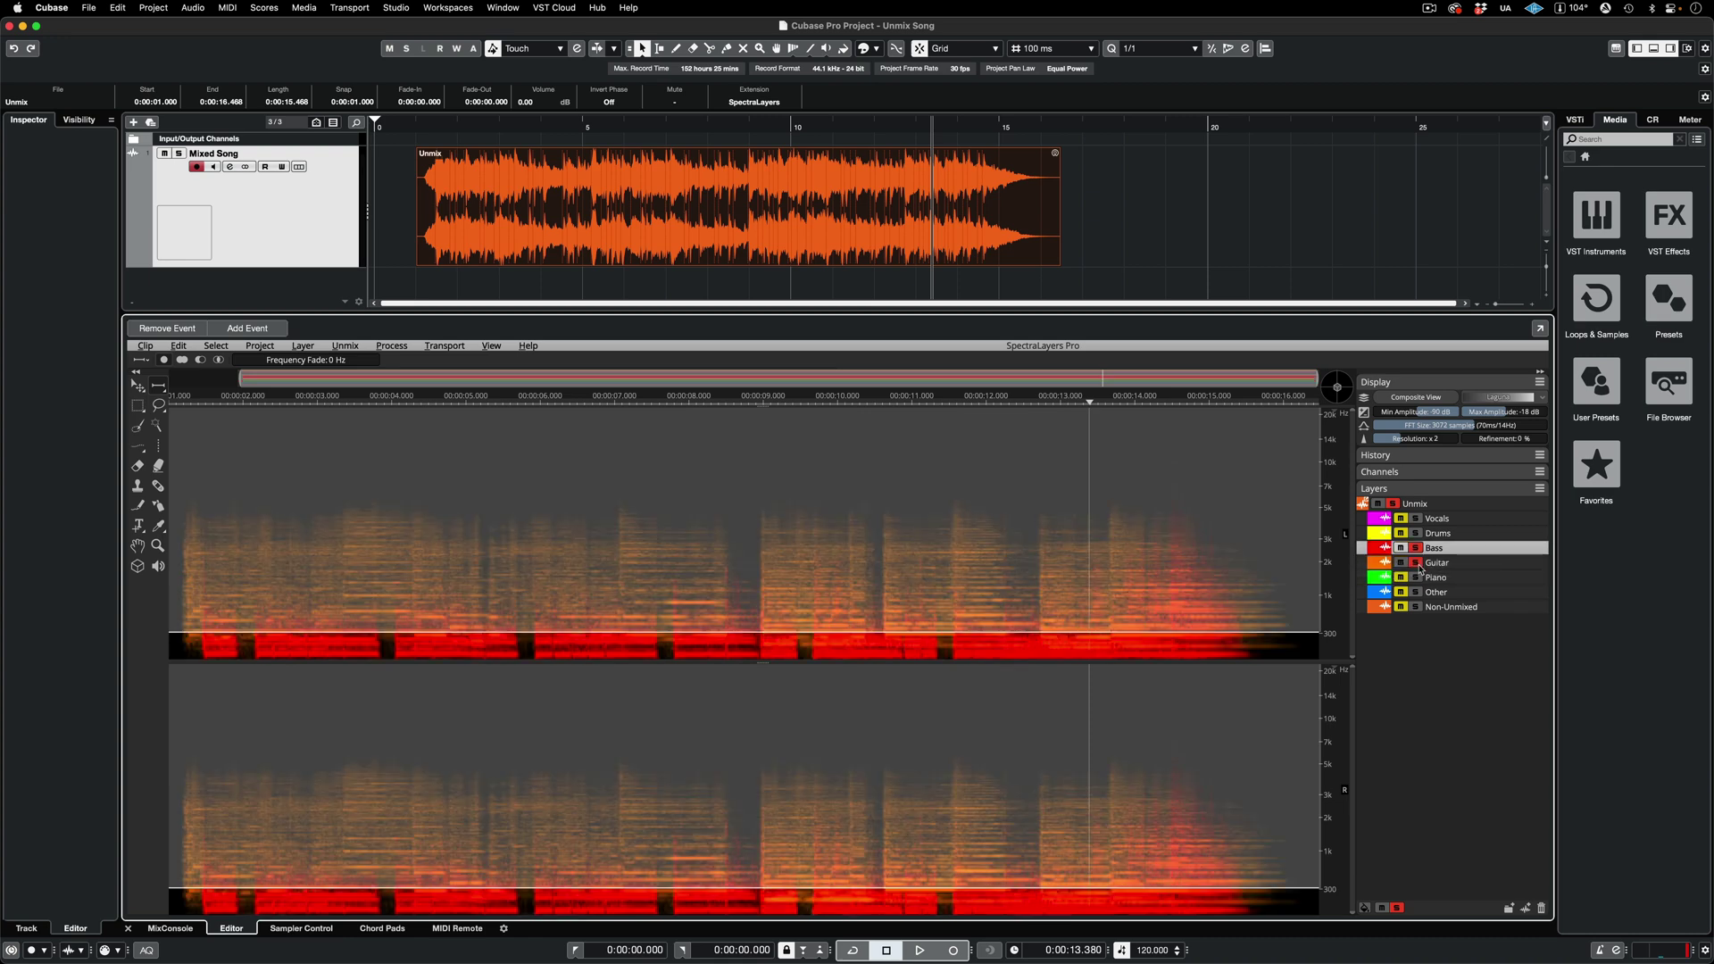
left_click(185, 348)
mouse_move(232, 419)
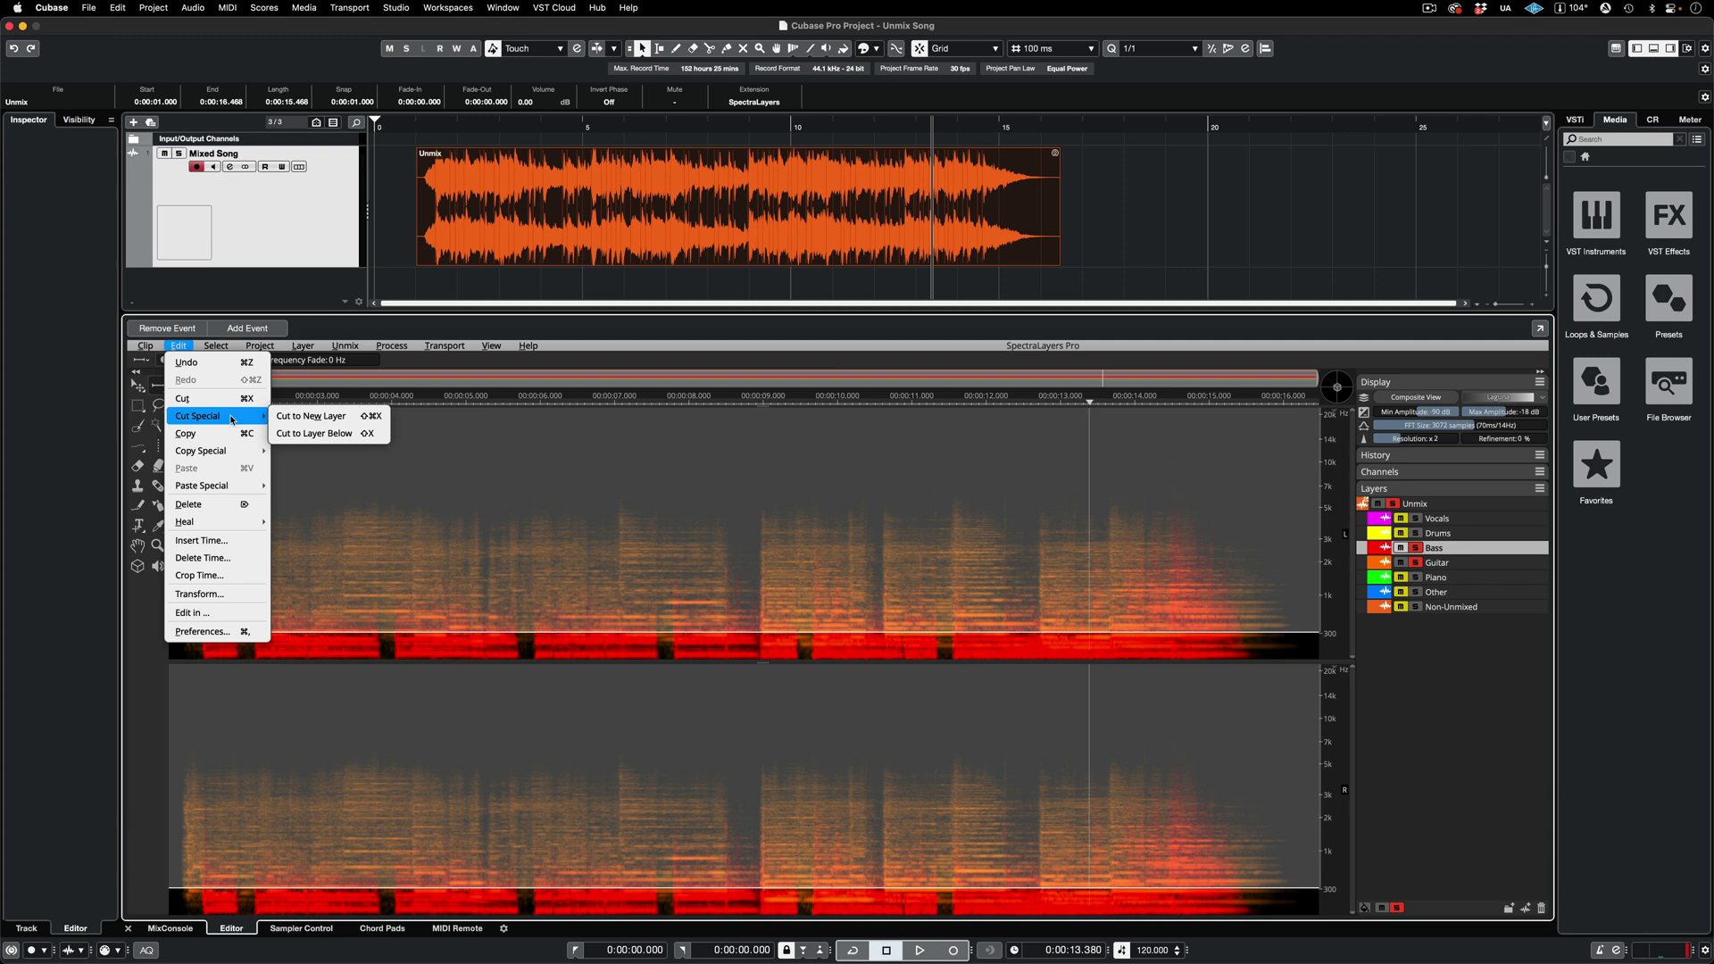
left_click(356, 435)
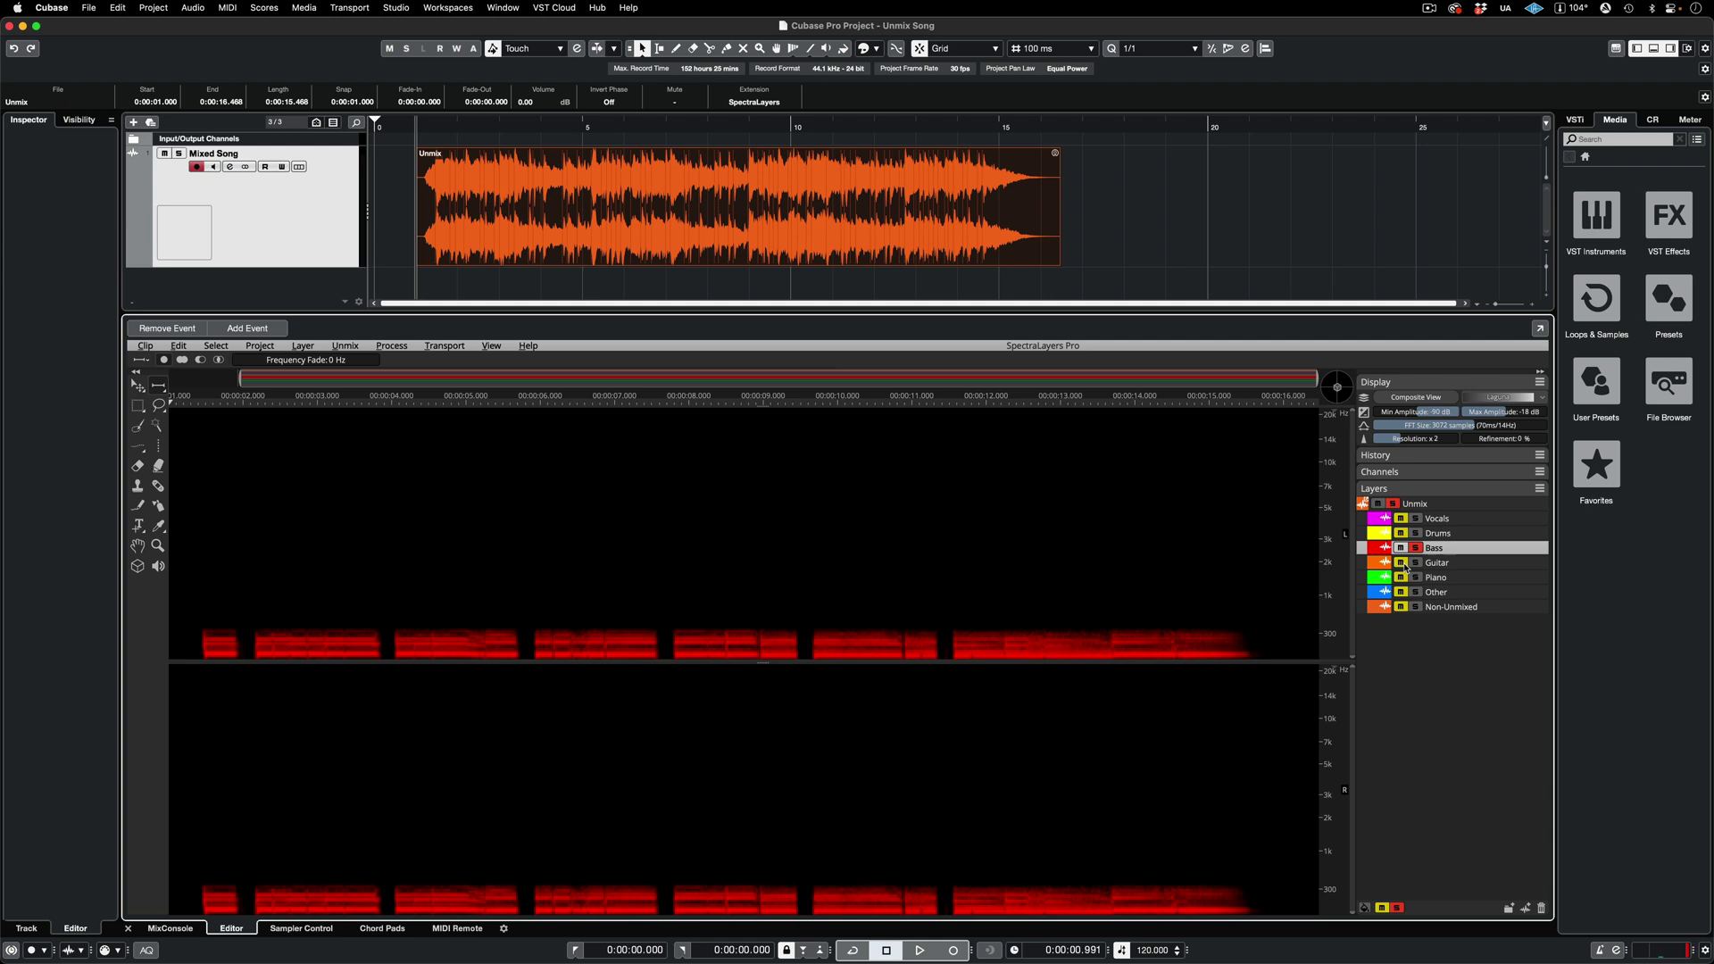
Audition the Guitar and cleaned Bass solos, then return to the full mix
left_click(1416, 562)
key("space")
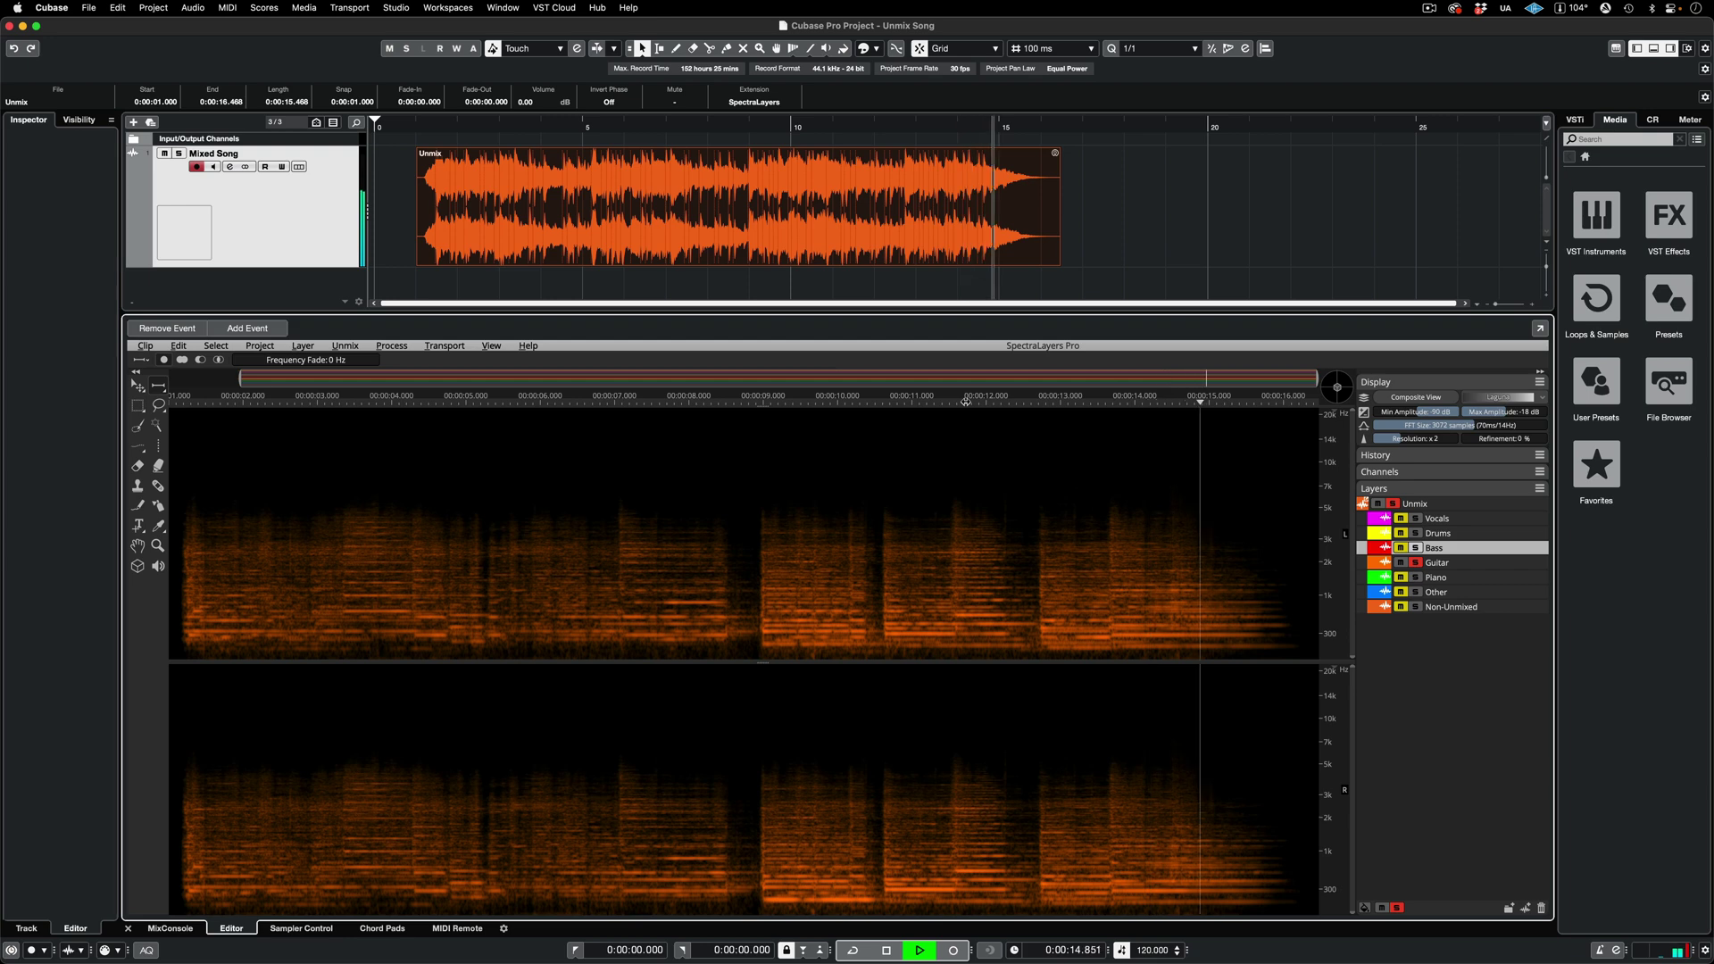
left_click(1416, 548)
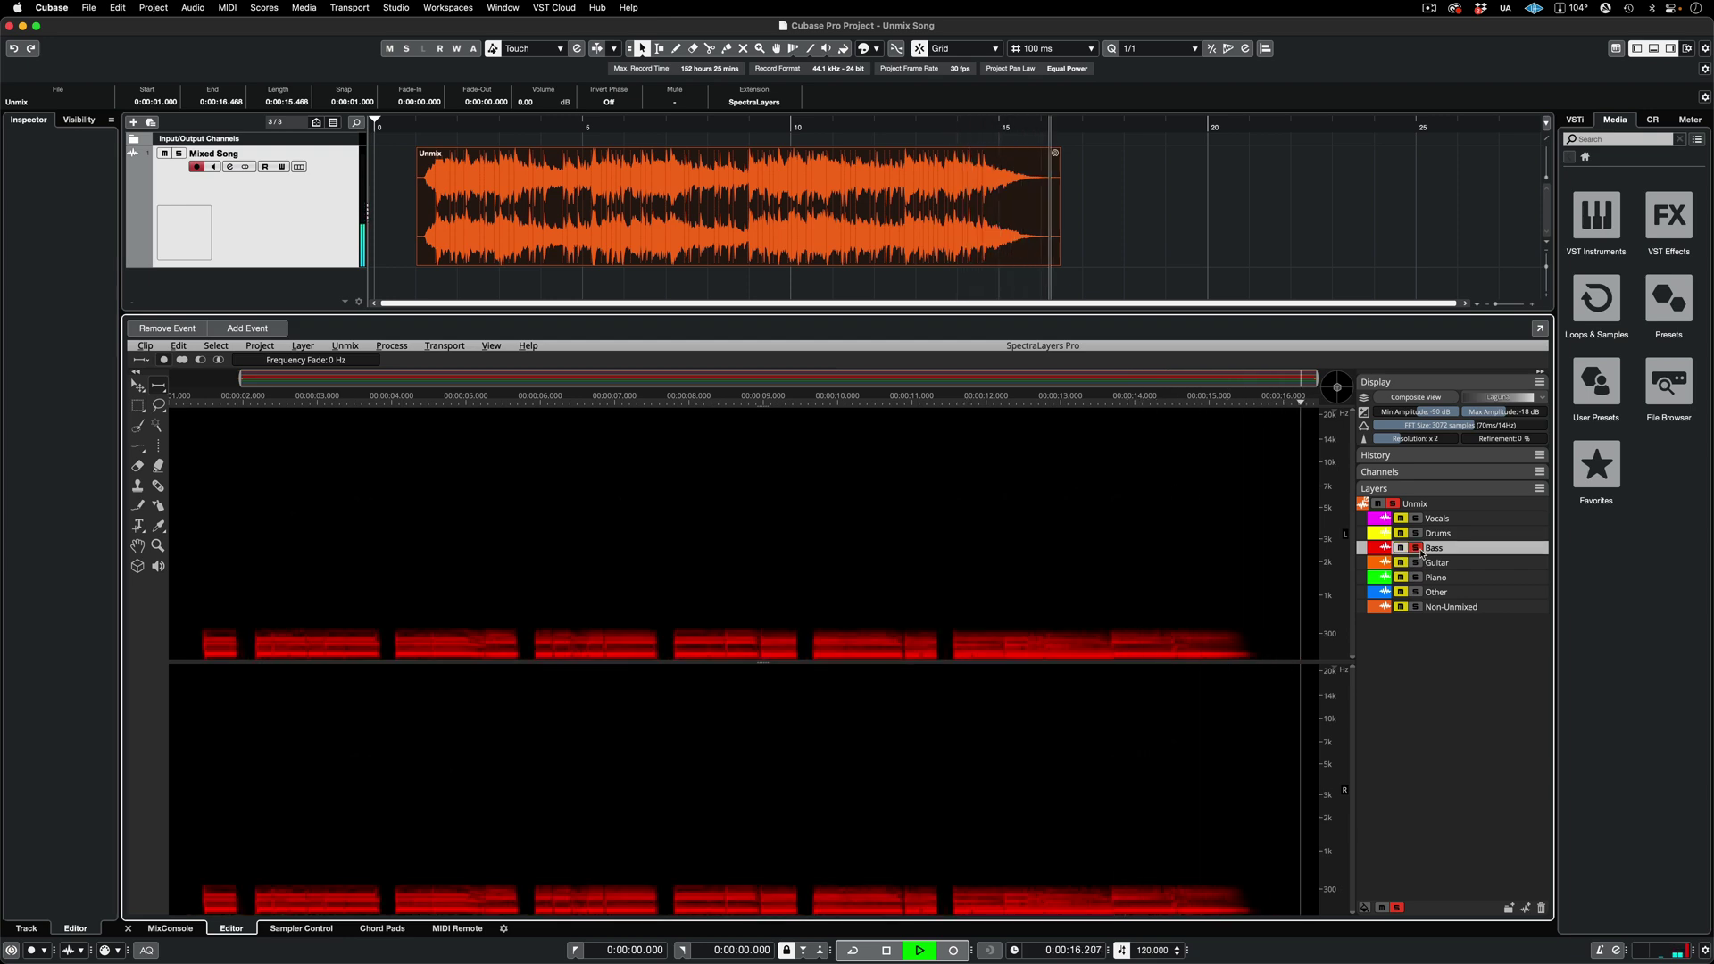
left_click(1417, 548)
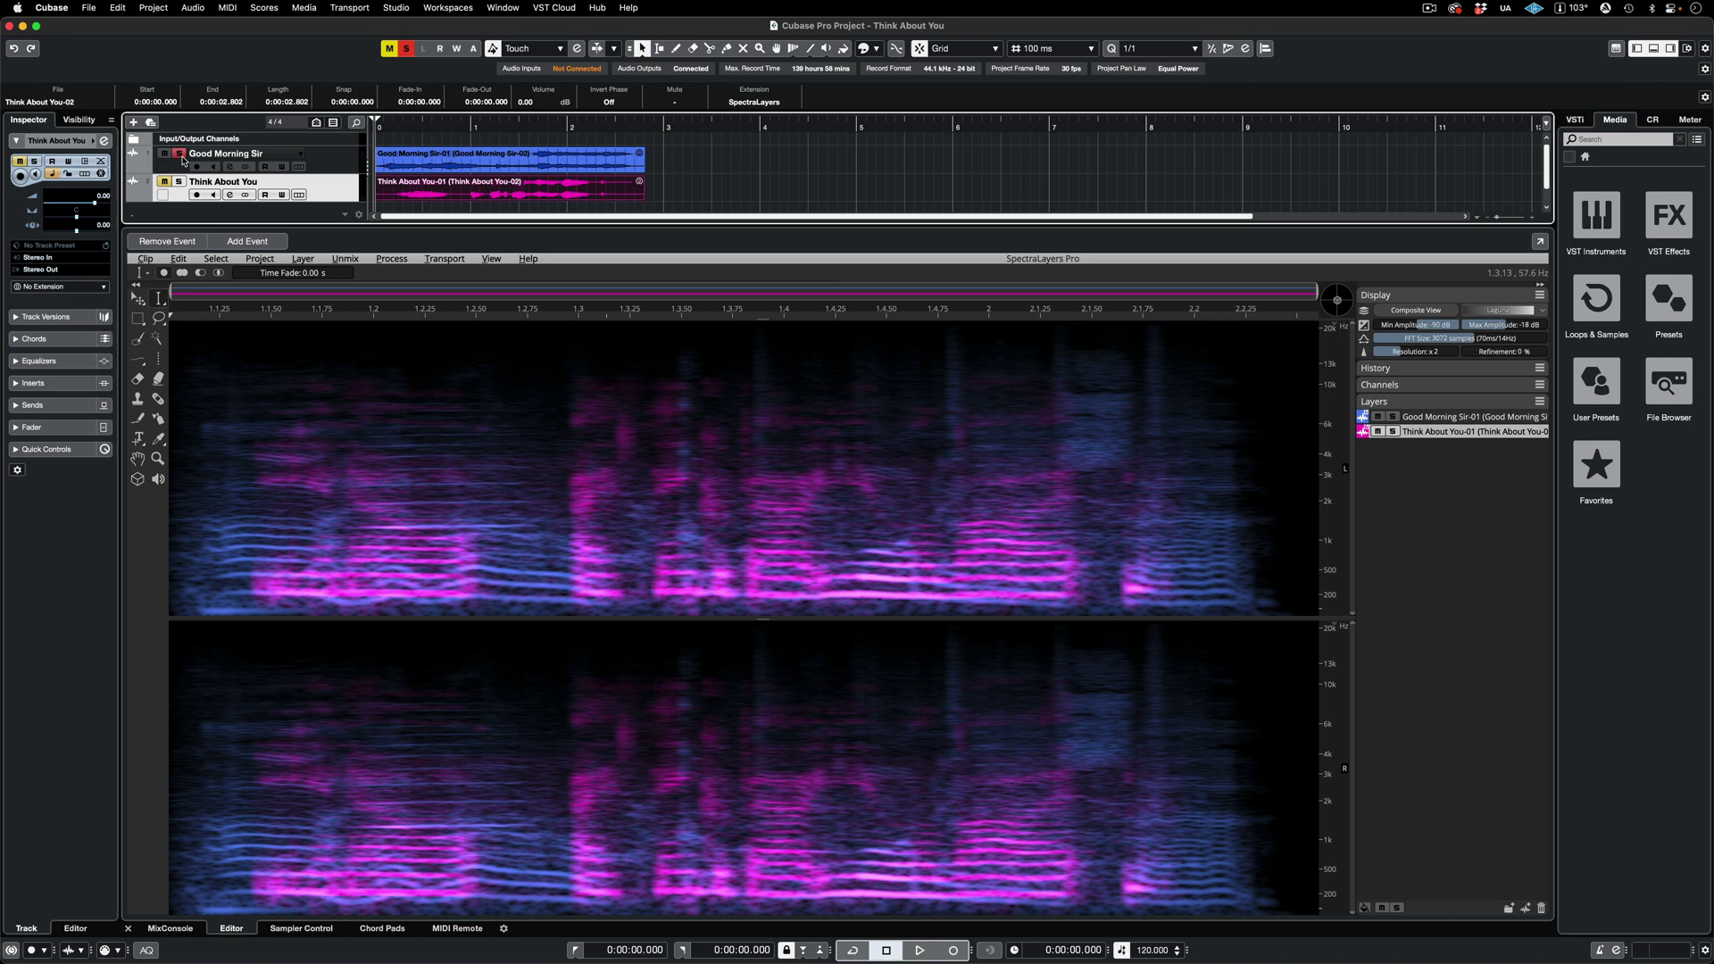
Play the project, then solo the Think About You track and audition its dialogue
key("space")
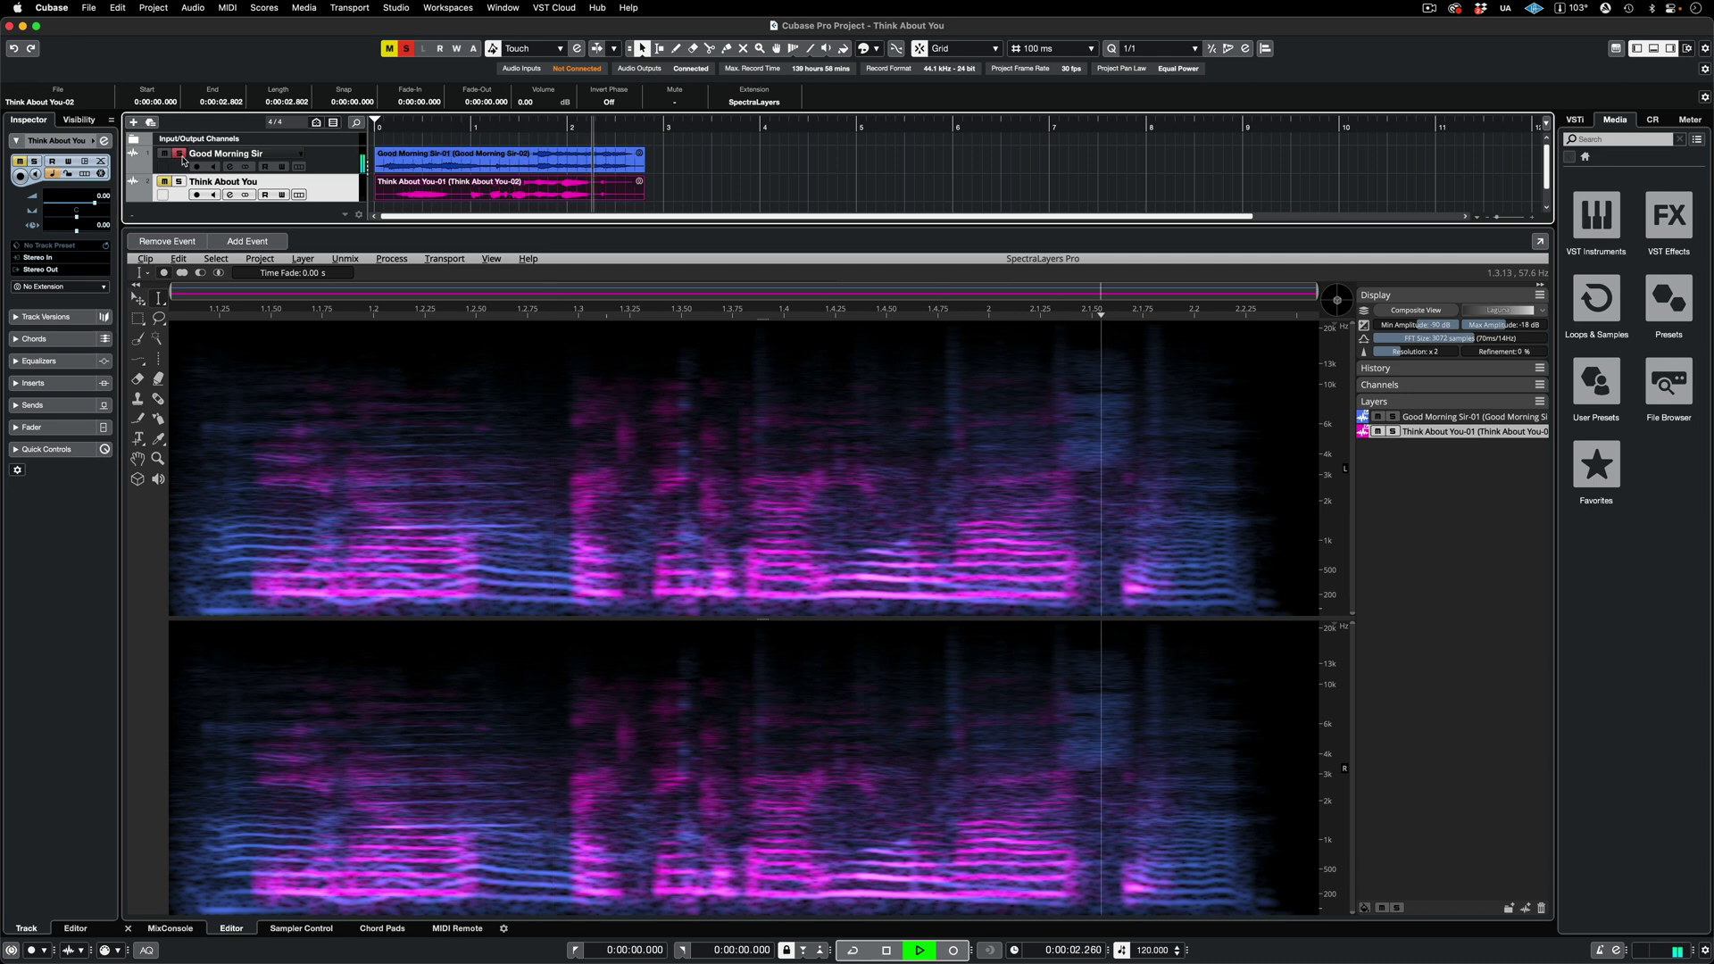
left_click(178, 181)
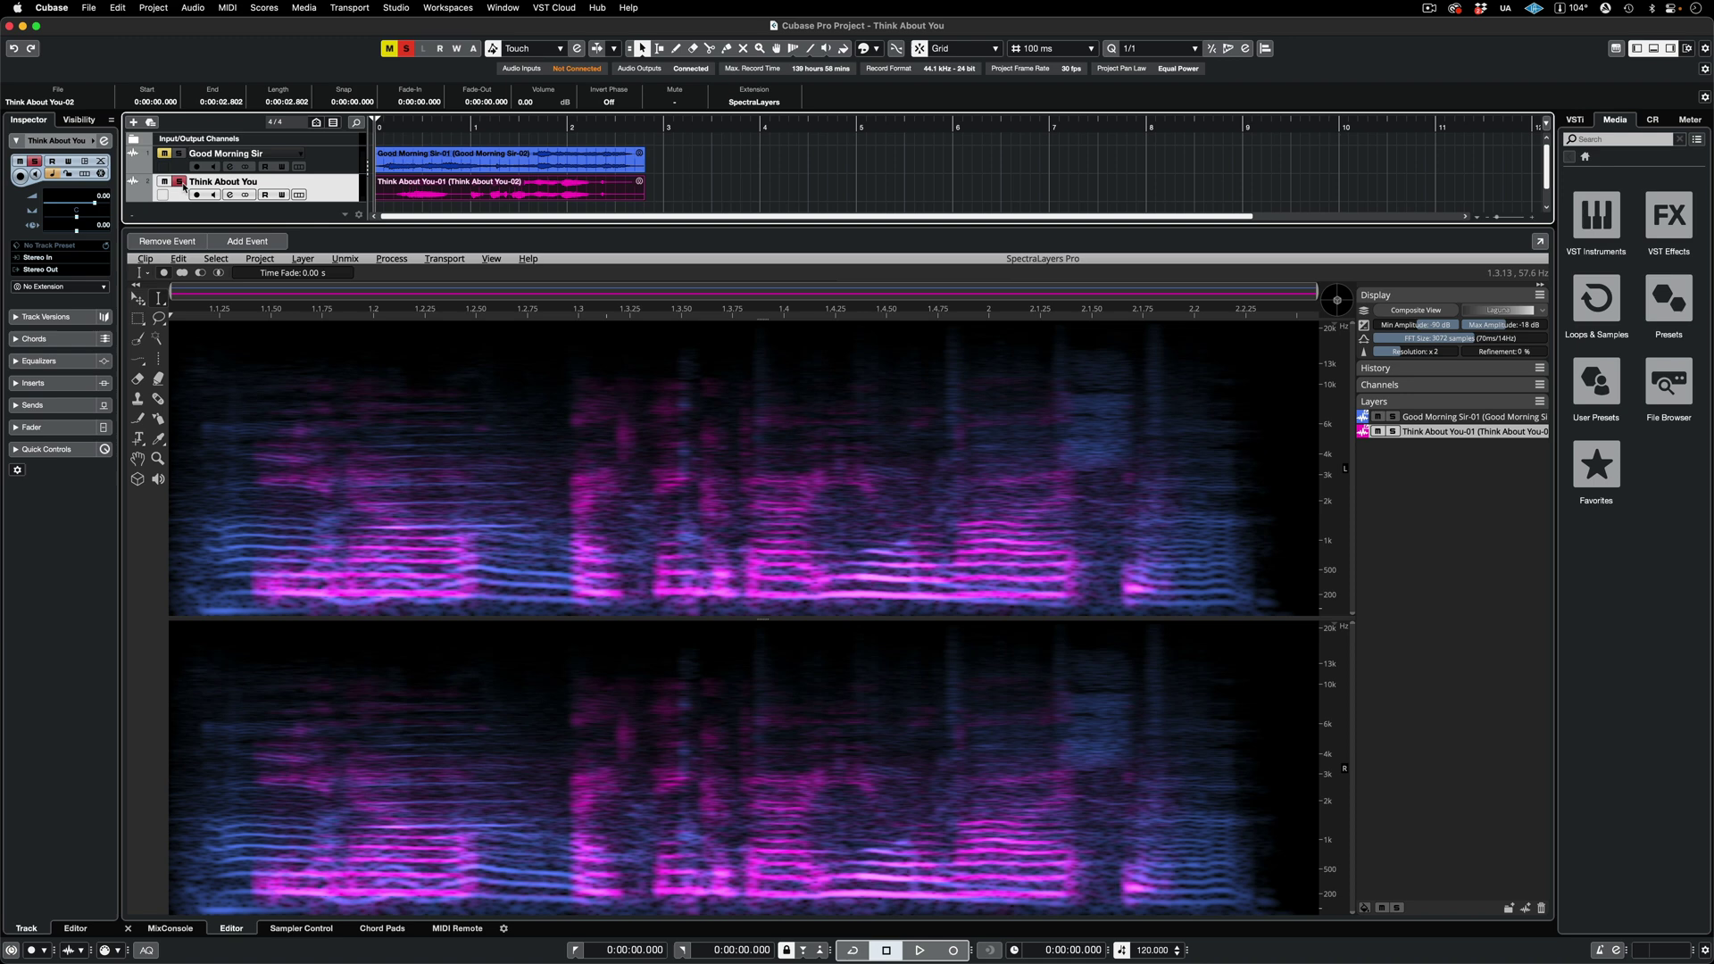
key("space")
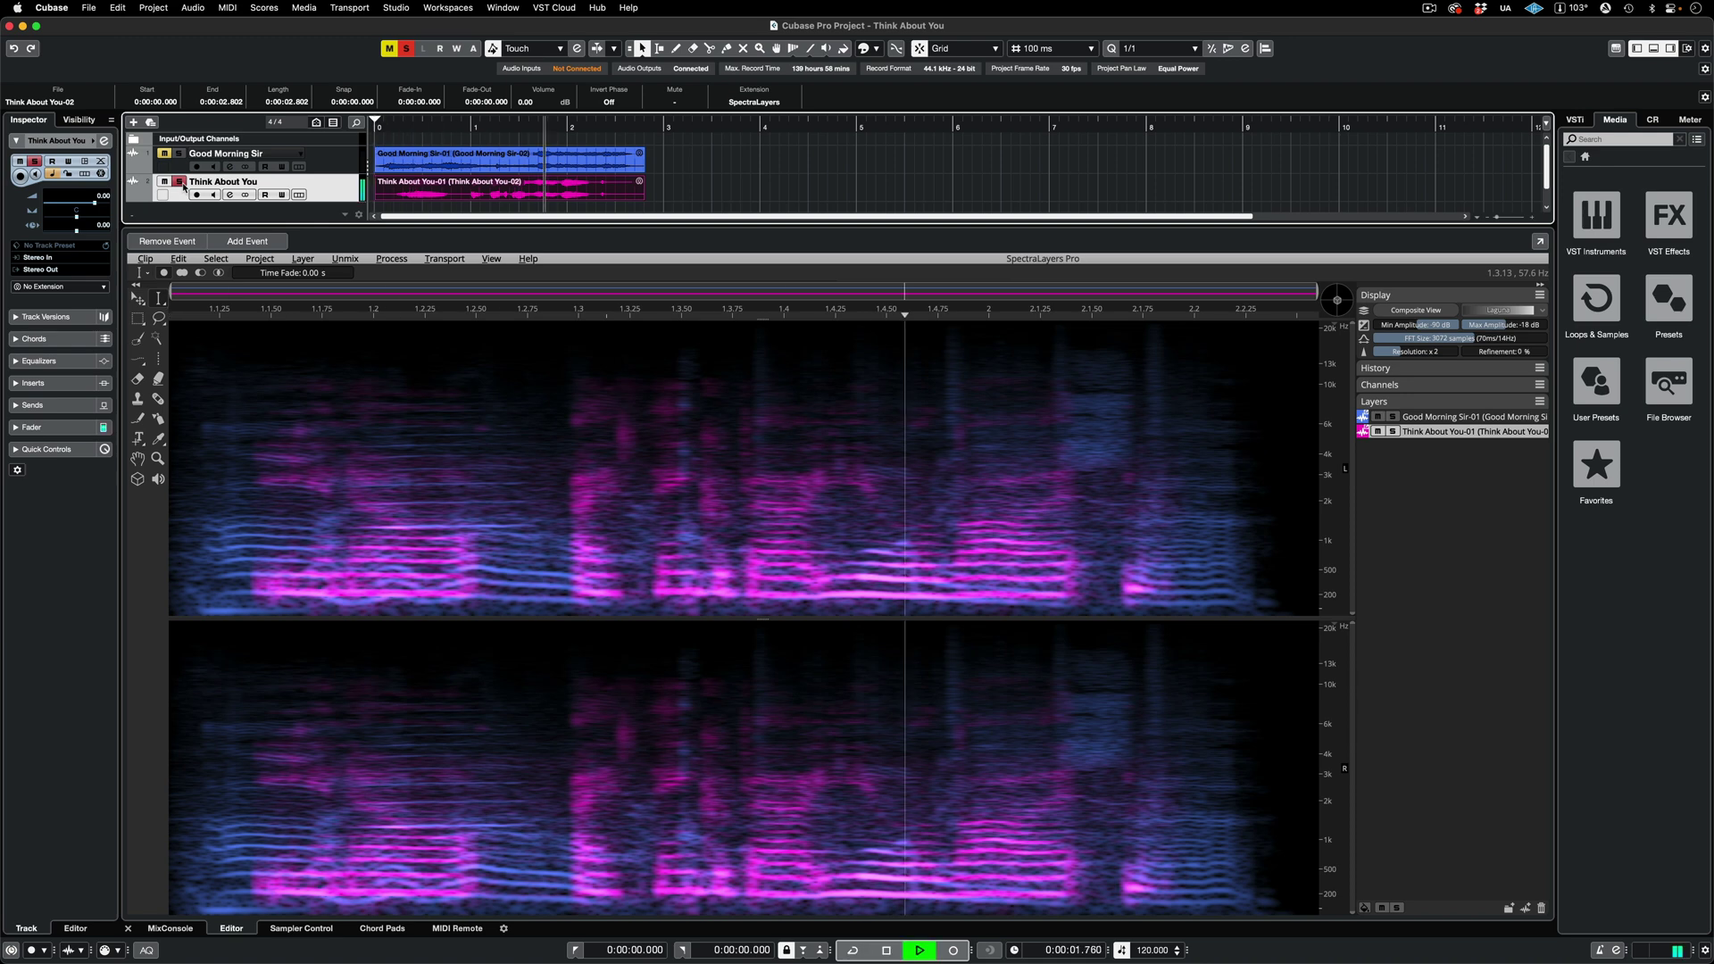
key("space")
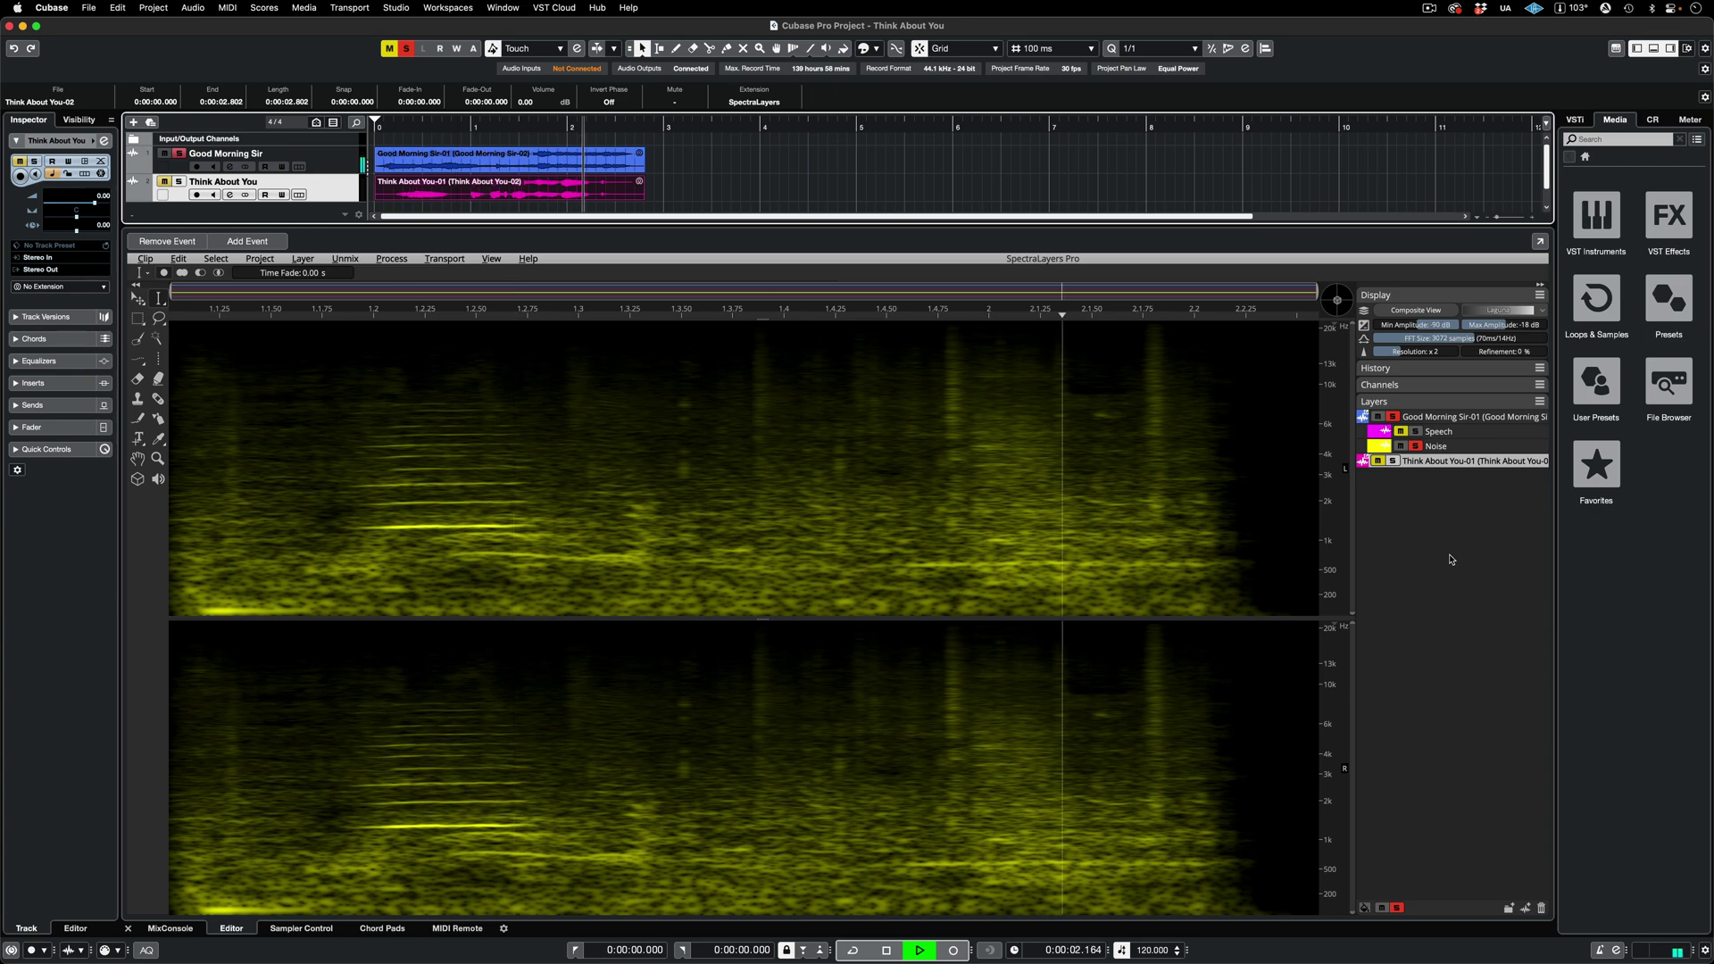
Select the entire Noise layer and register its EQ as the EQ Match reference
key("space")
left_click(216, 258)
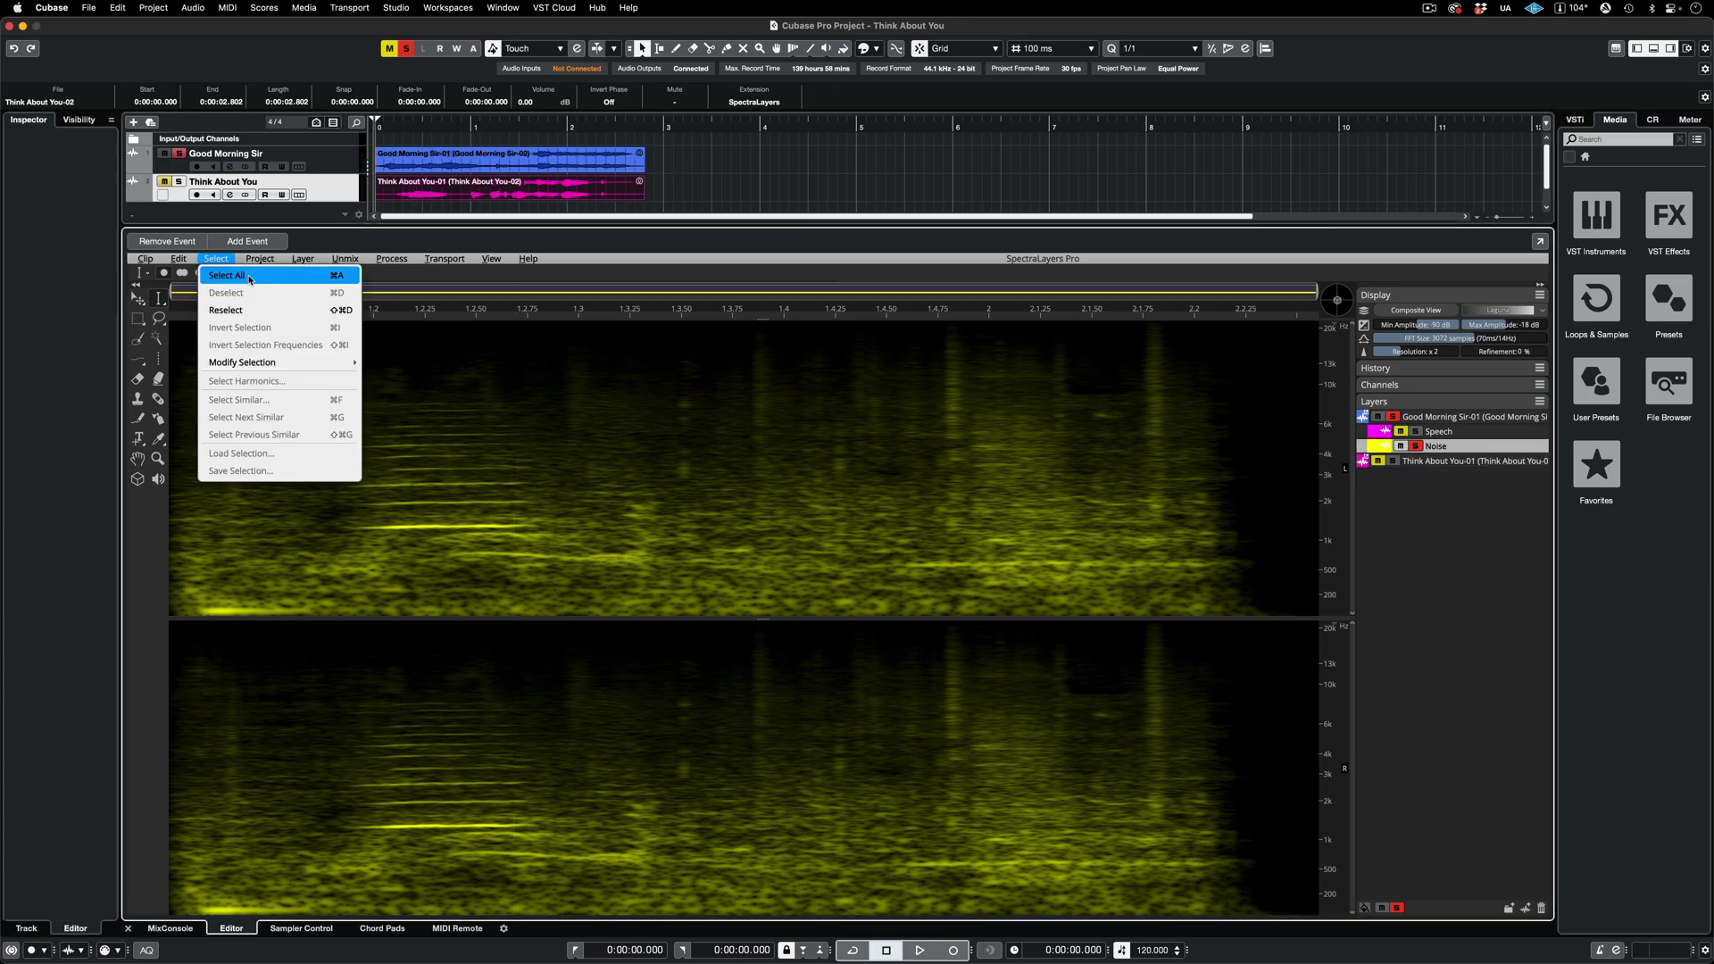
left_click(227, 275)
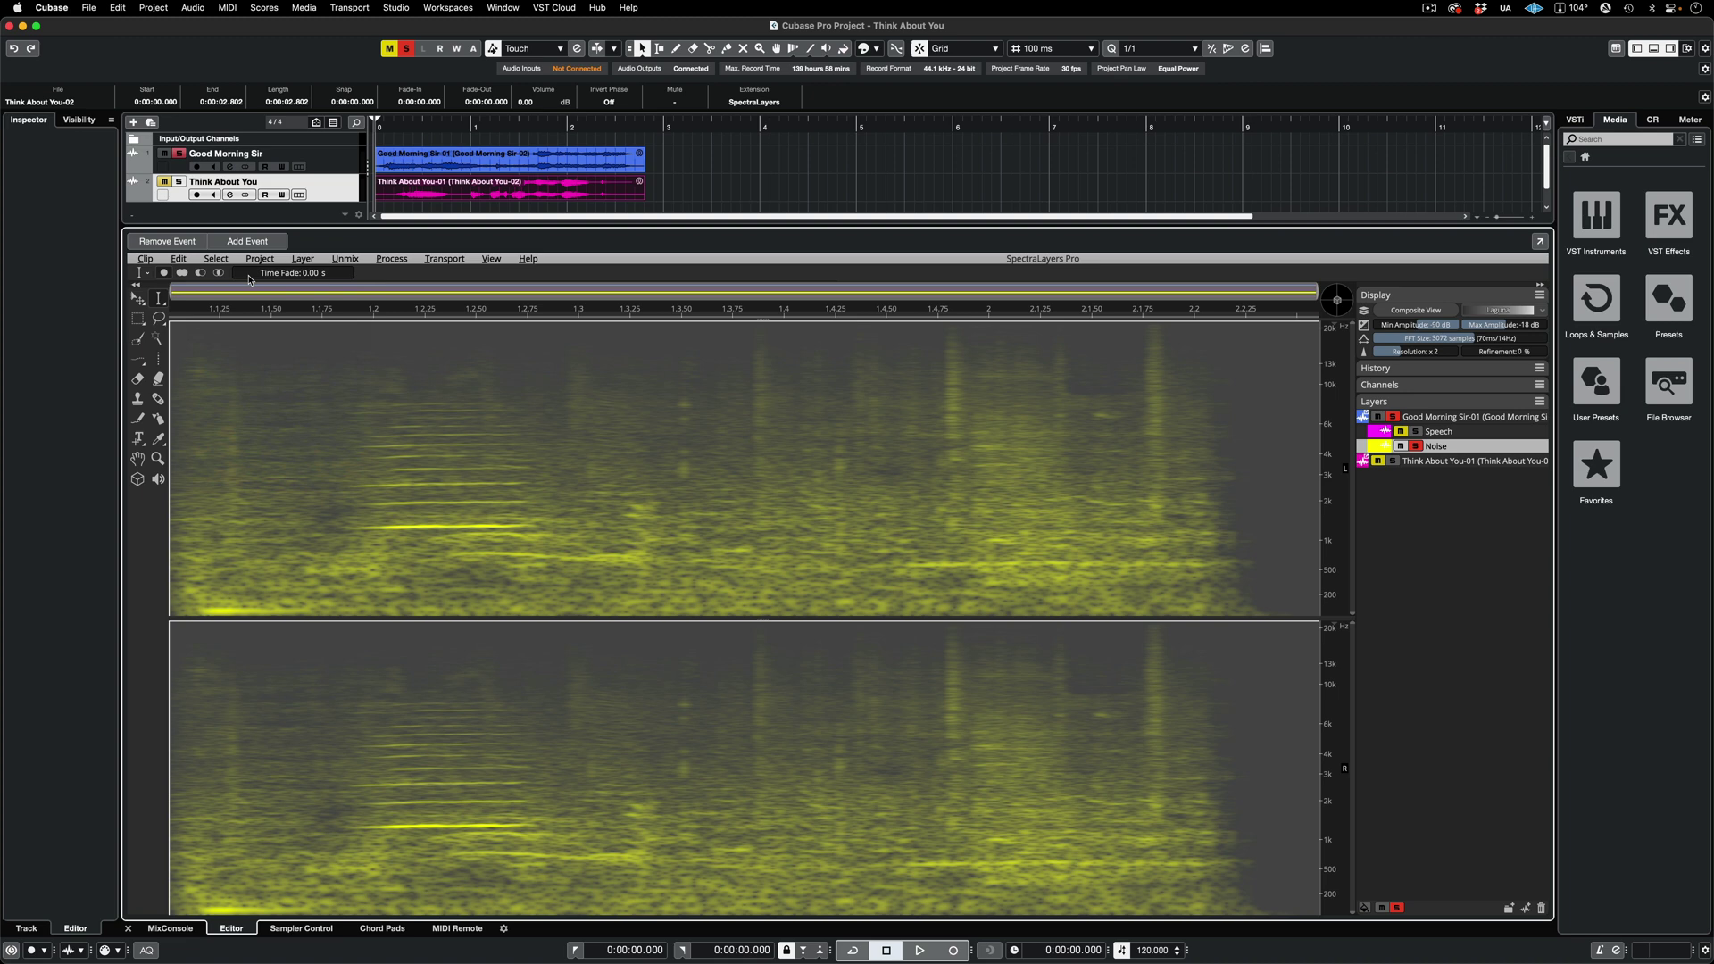
left_click(393, 258)
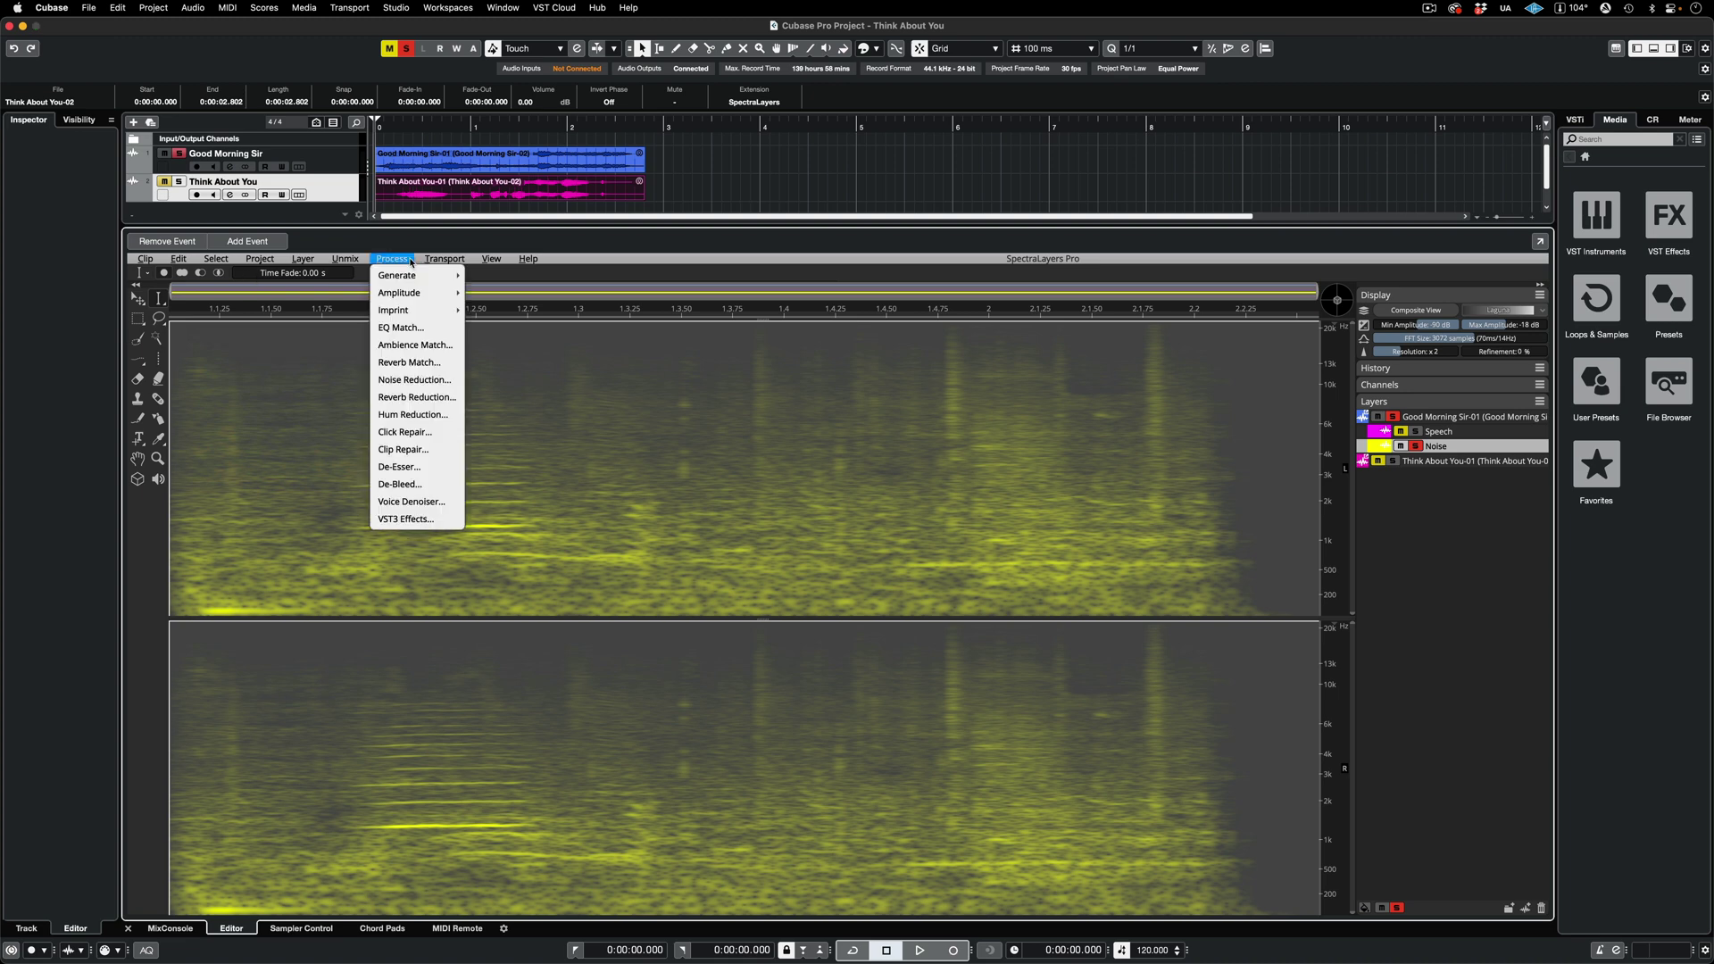
left_click(431, 329)
left_click(818, 436)
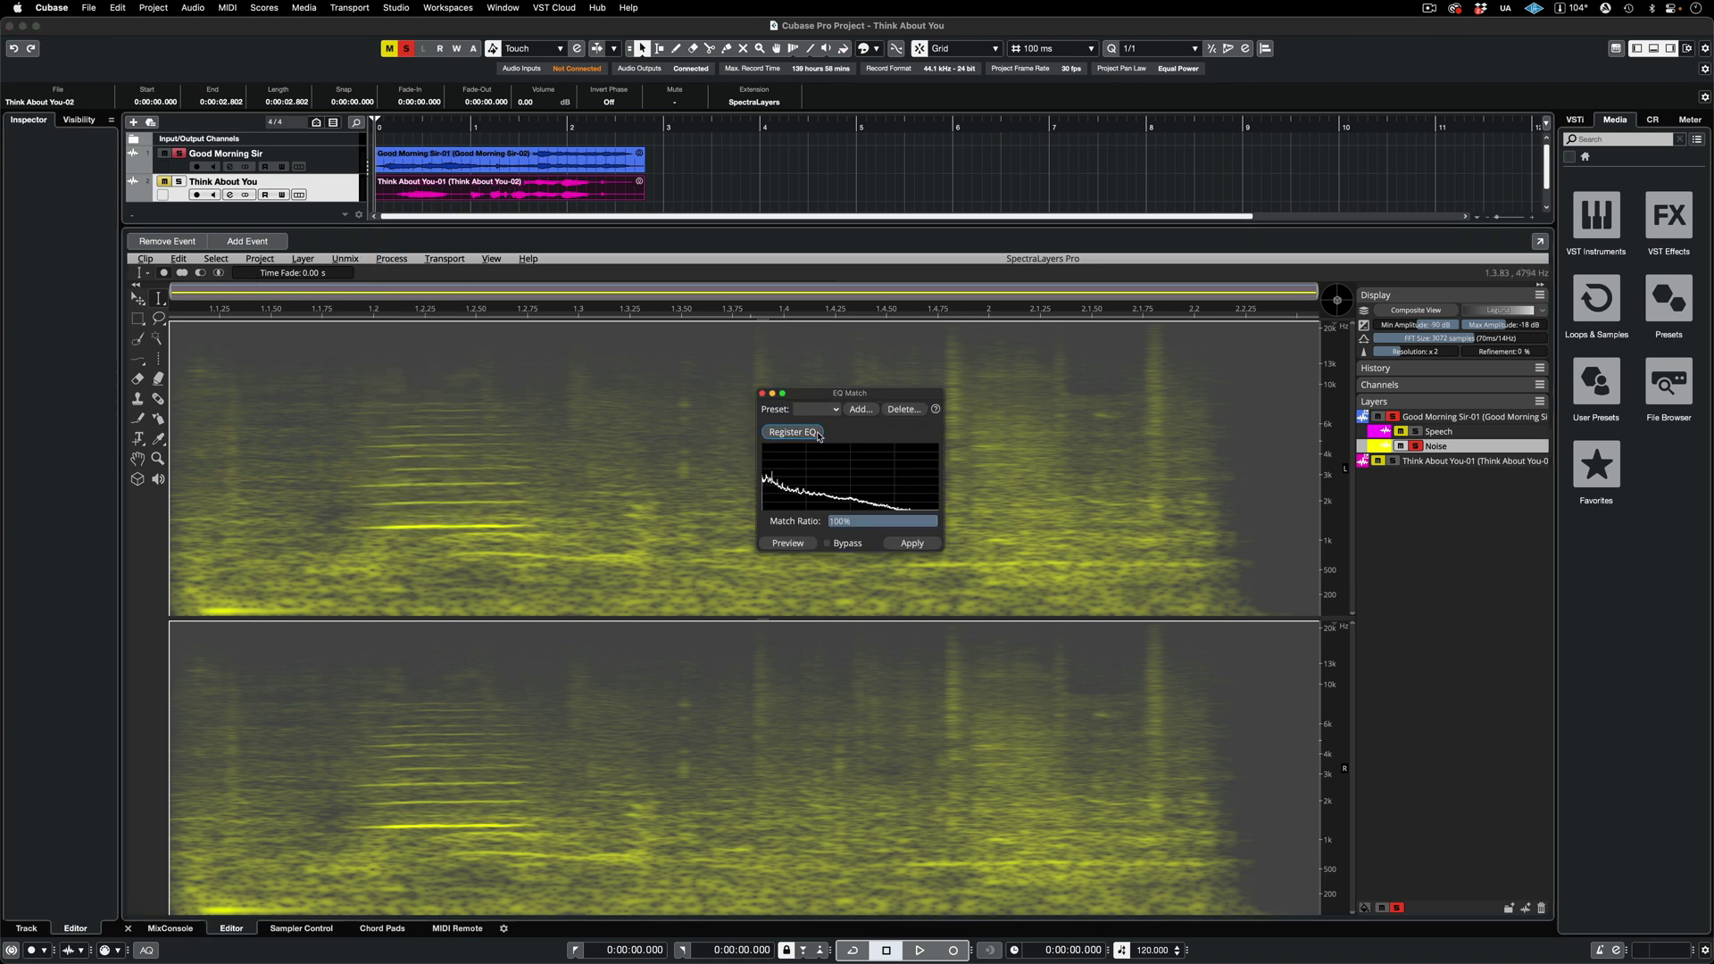
Deselect, choose Think About You-01 as the target, and apply the matched EQ
left_click(216, 259)
left_click(250, 294)
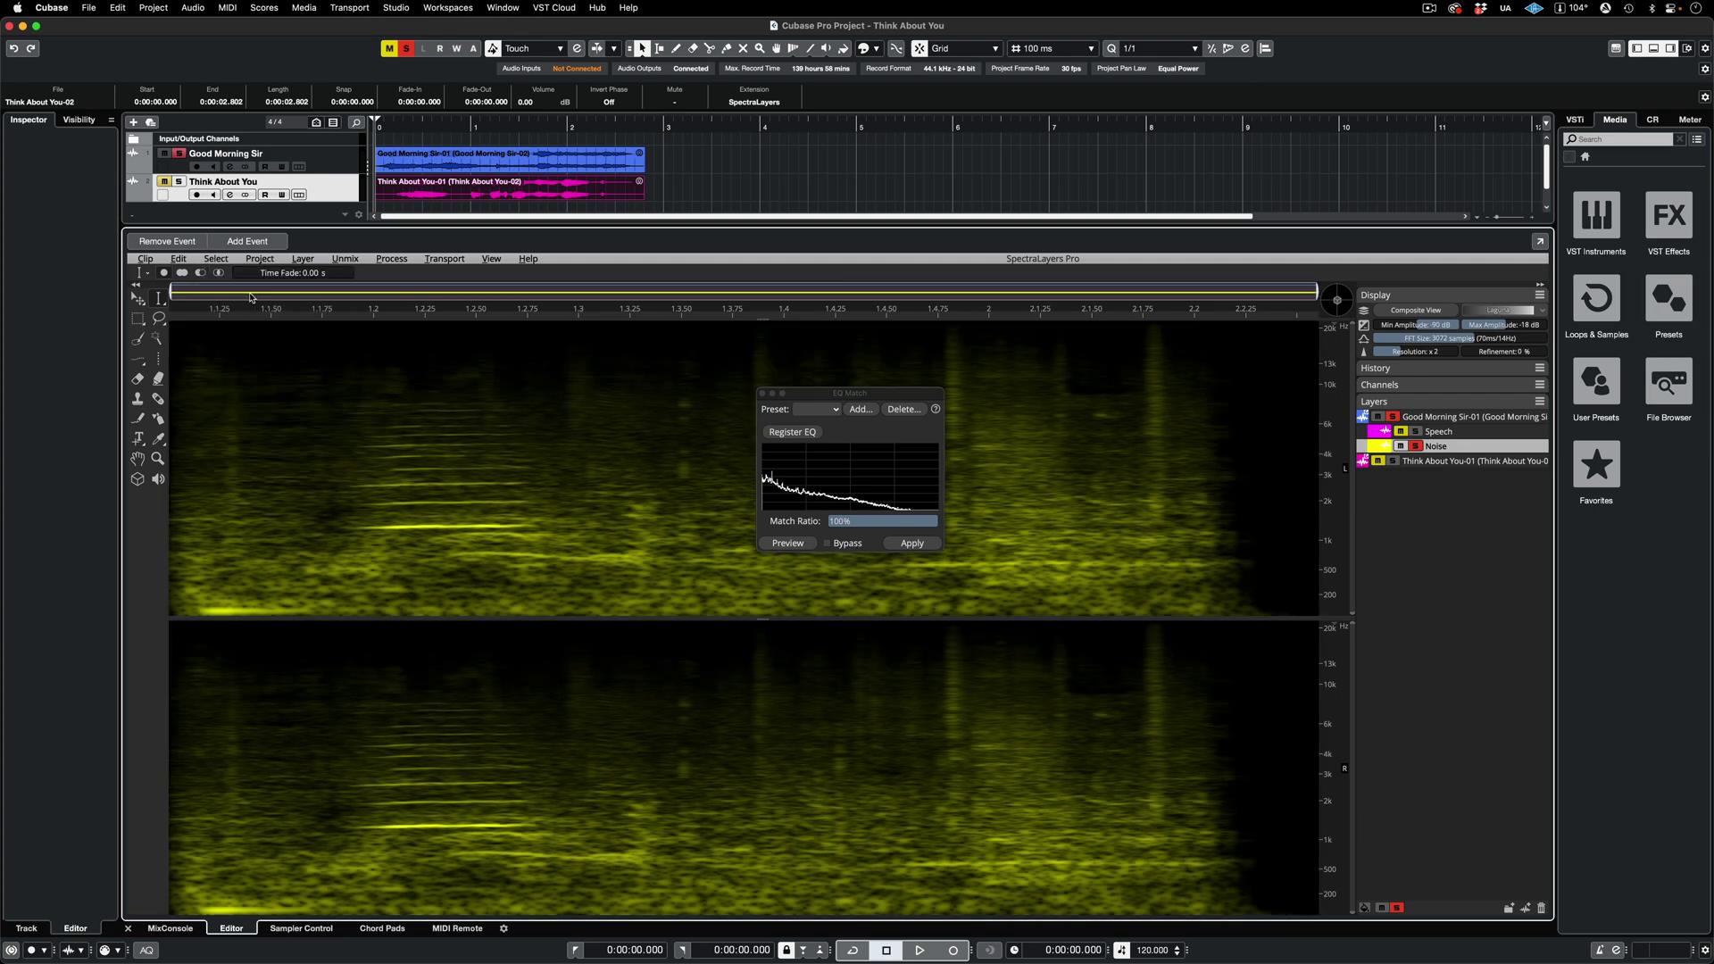
left_click(1419, 463)
left_click(932, 546)
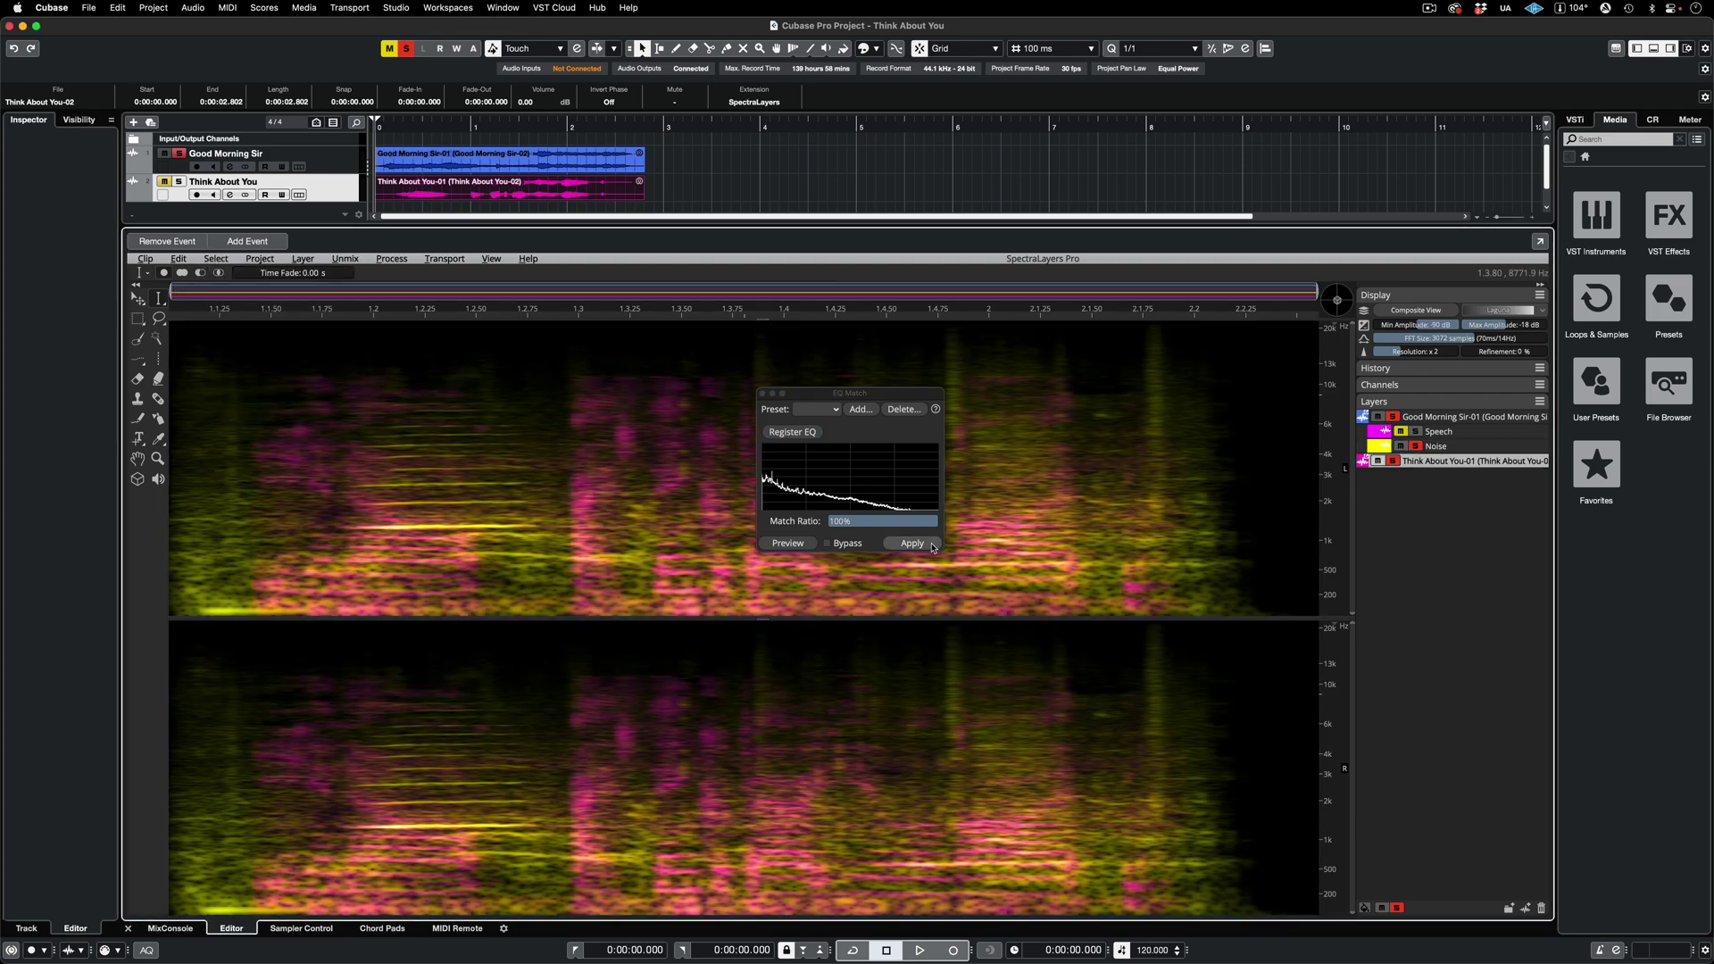
Apply a Gain reduction to the EQ-matched Think About You clip and play it back
left_click(411, 262)
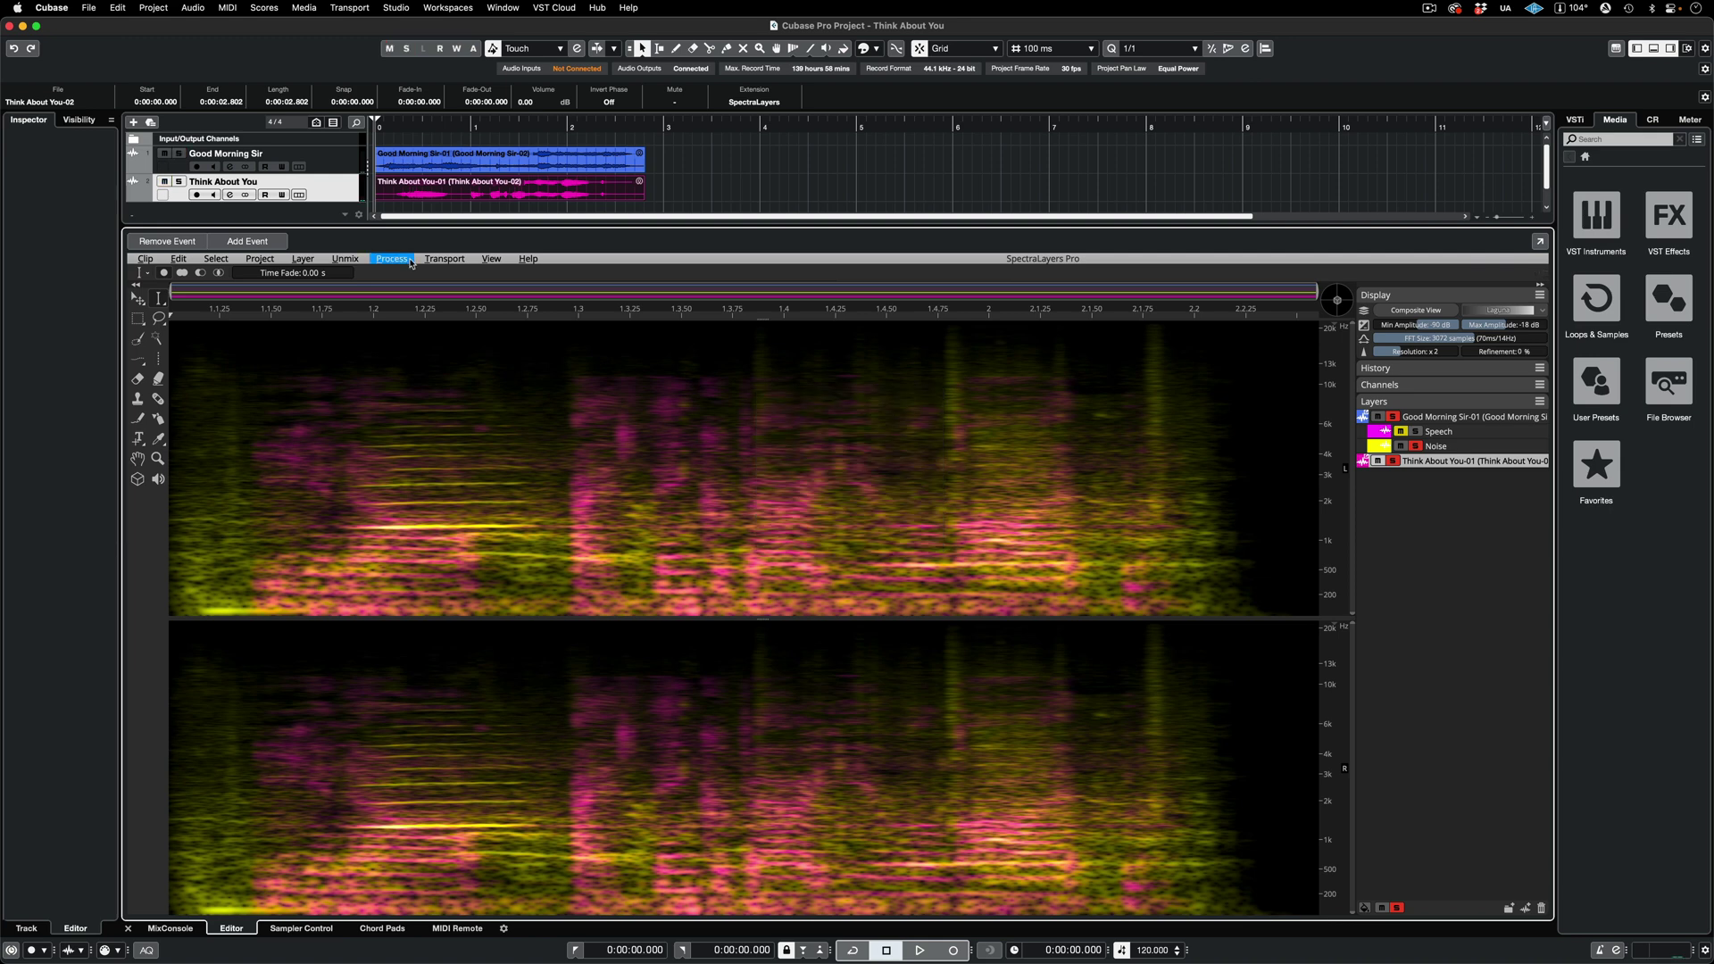
left_click(410, 262)
mouse_move(430, 296)
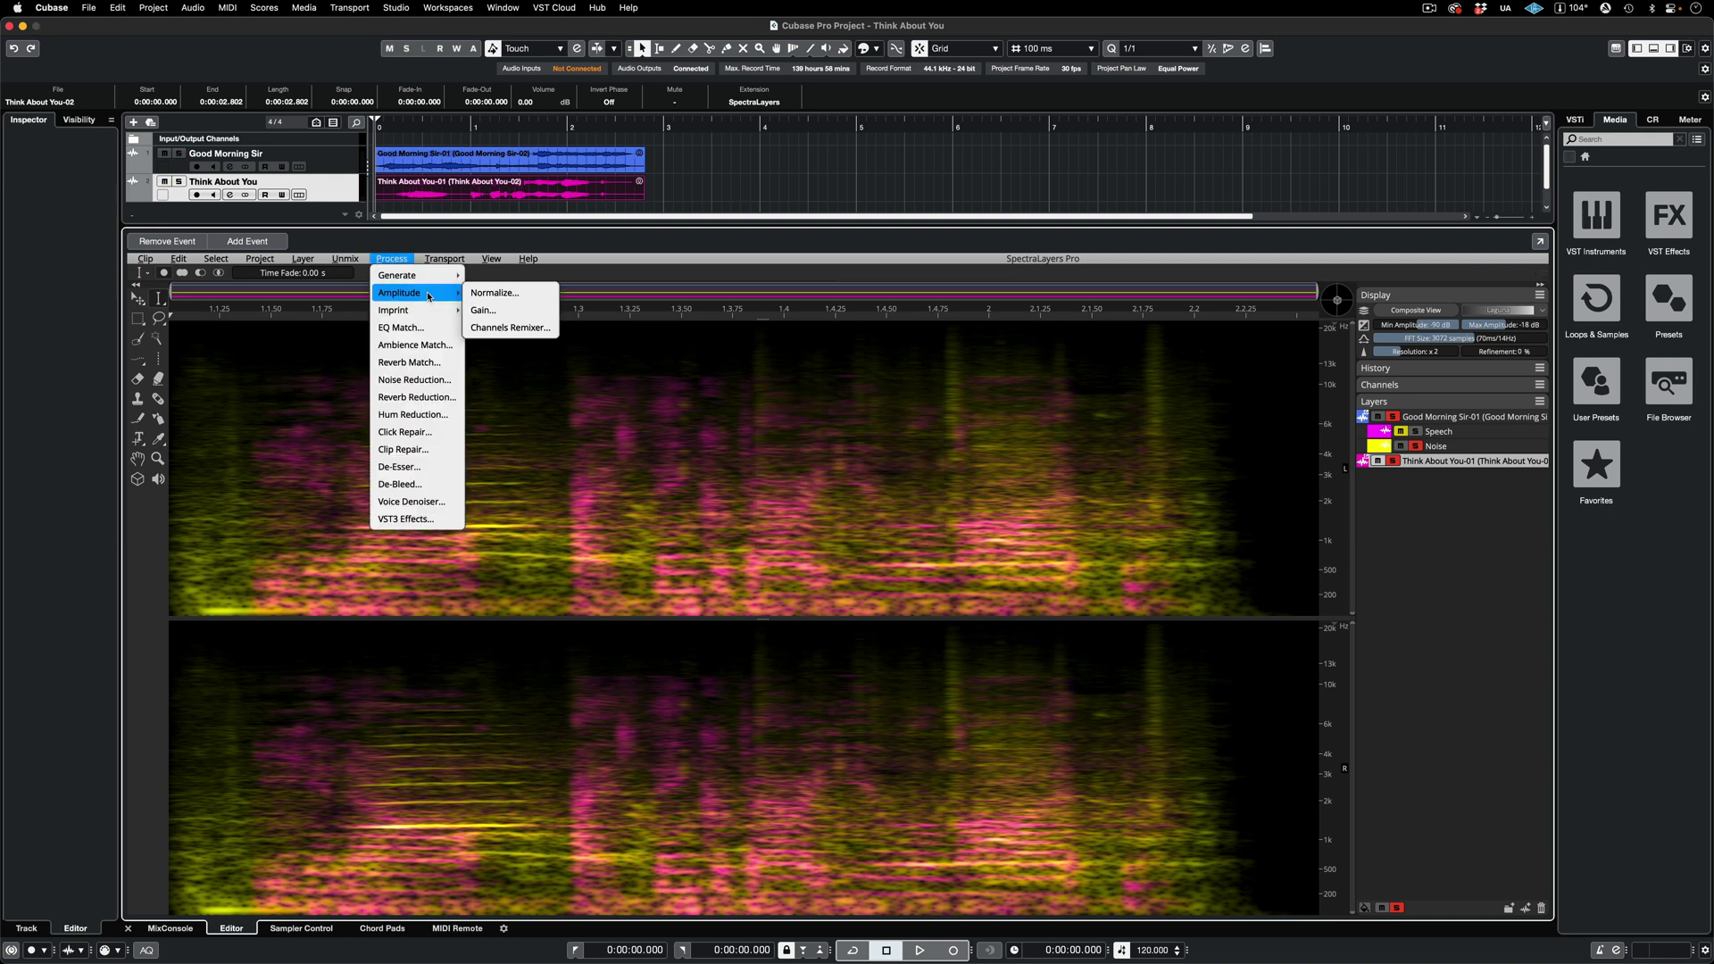
left_click(509, 312)
left_click(929, 502)
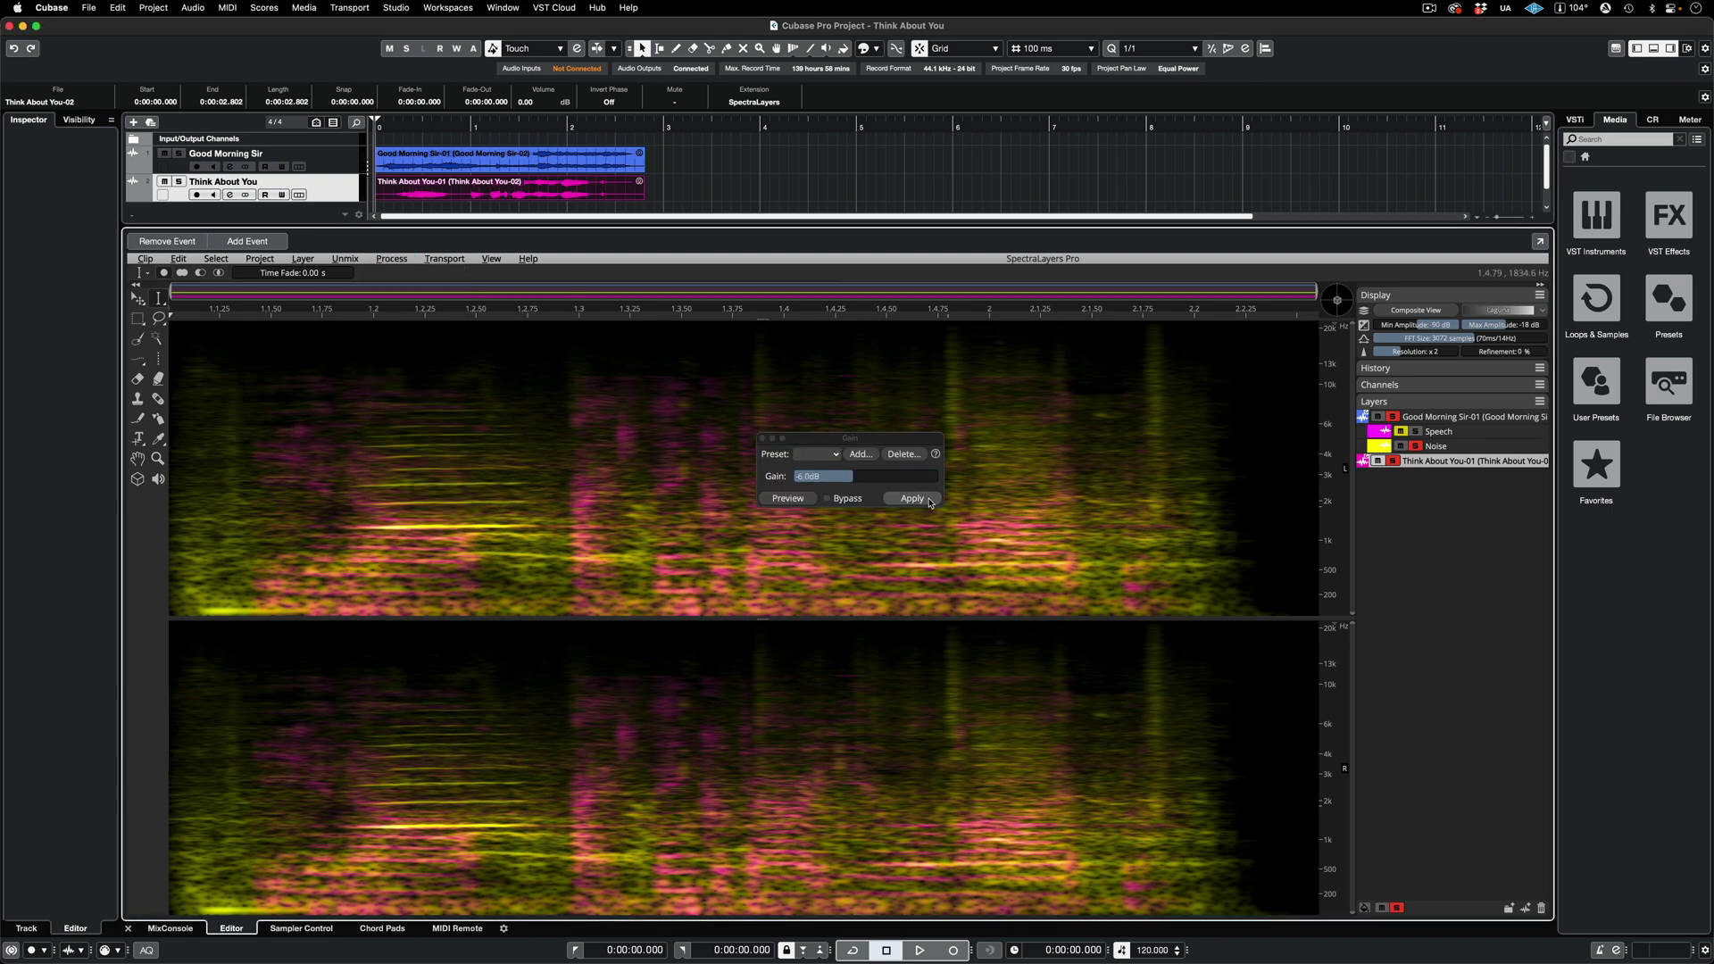
key("space")
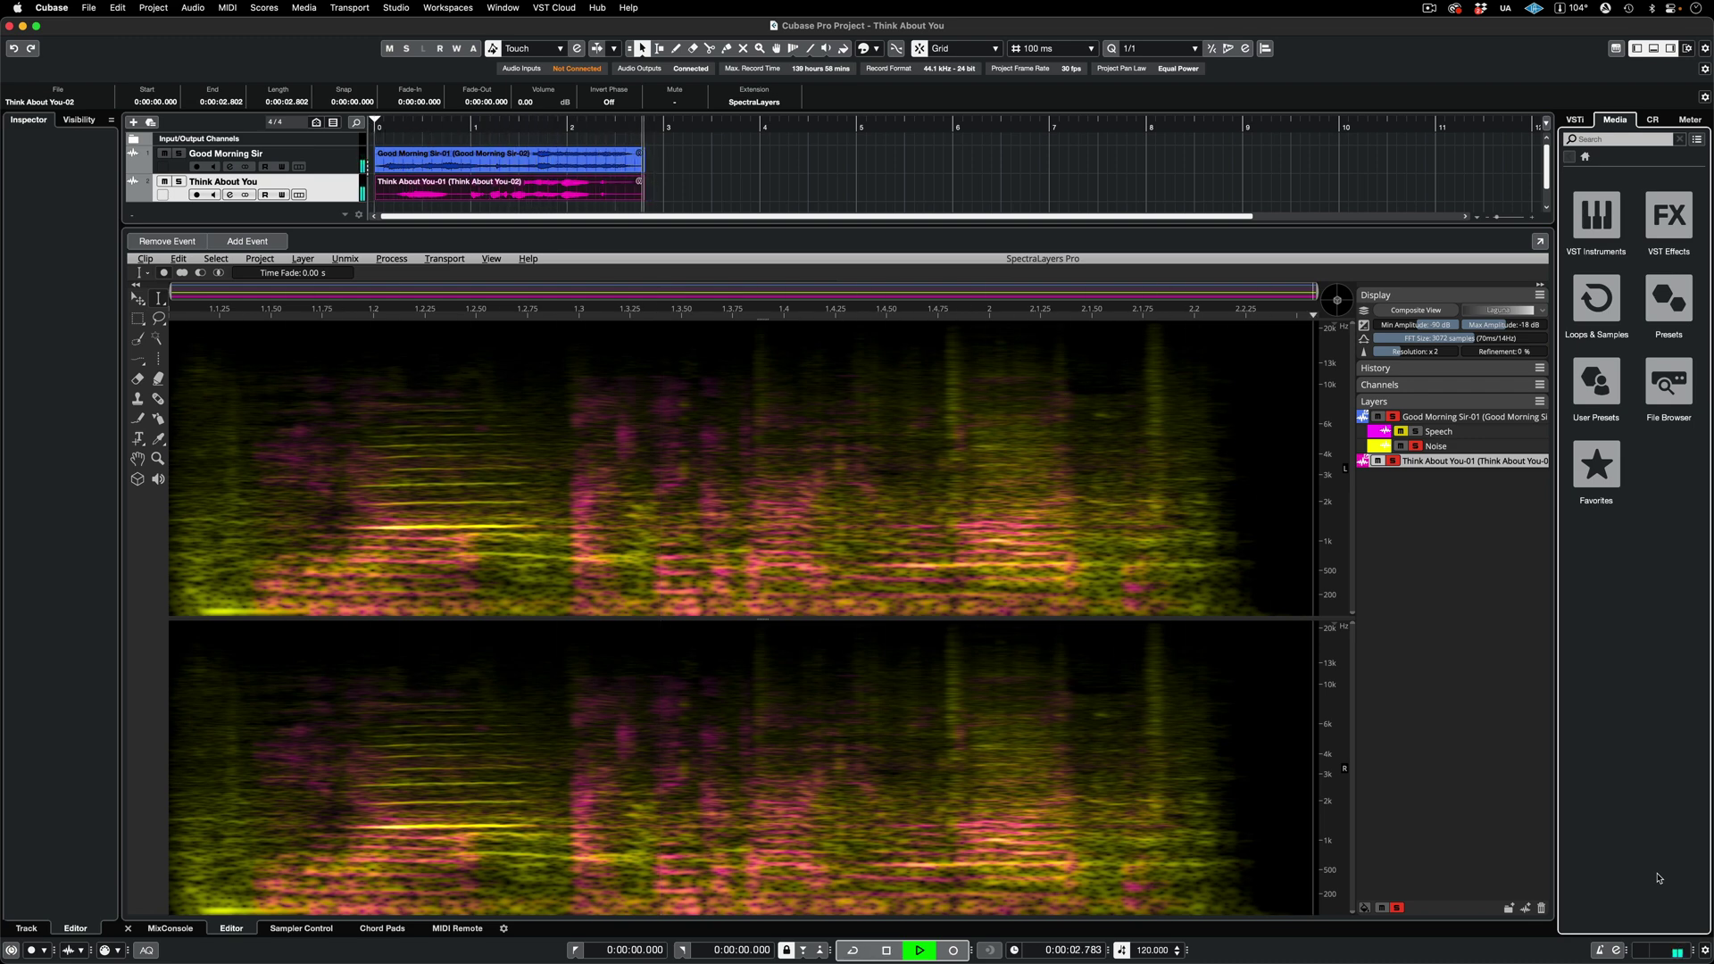
key("space")
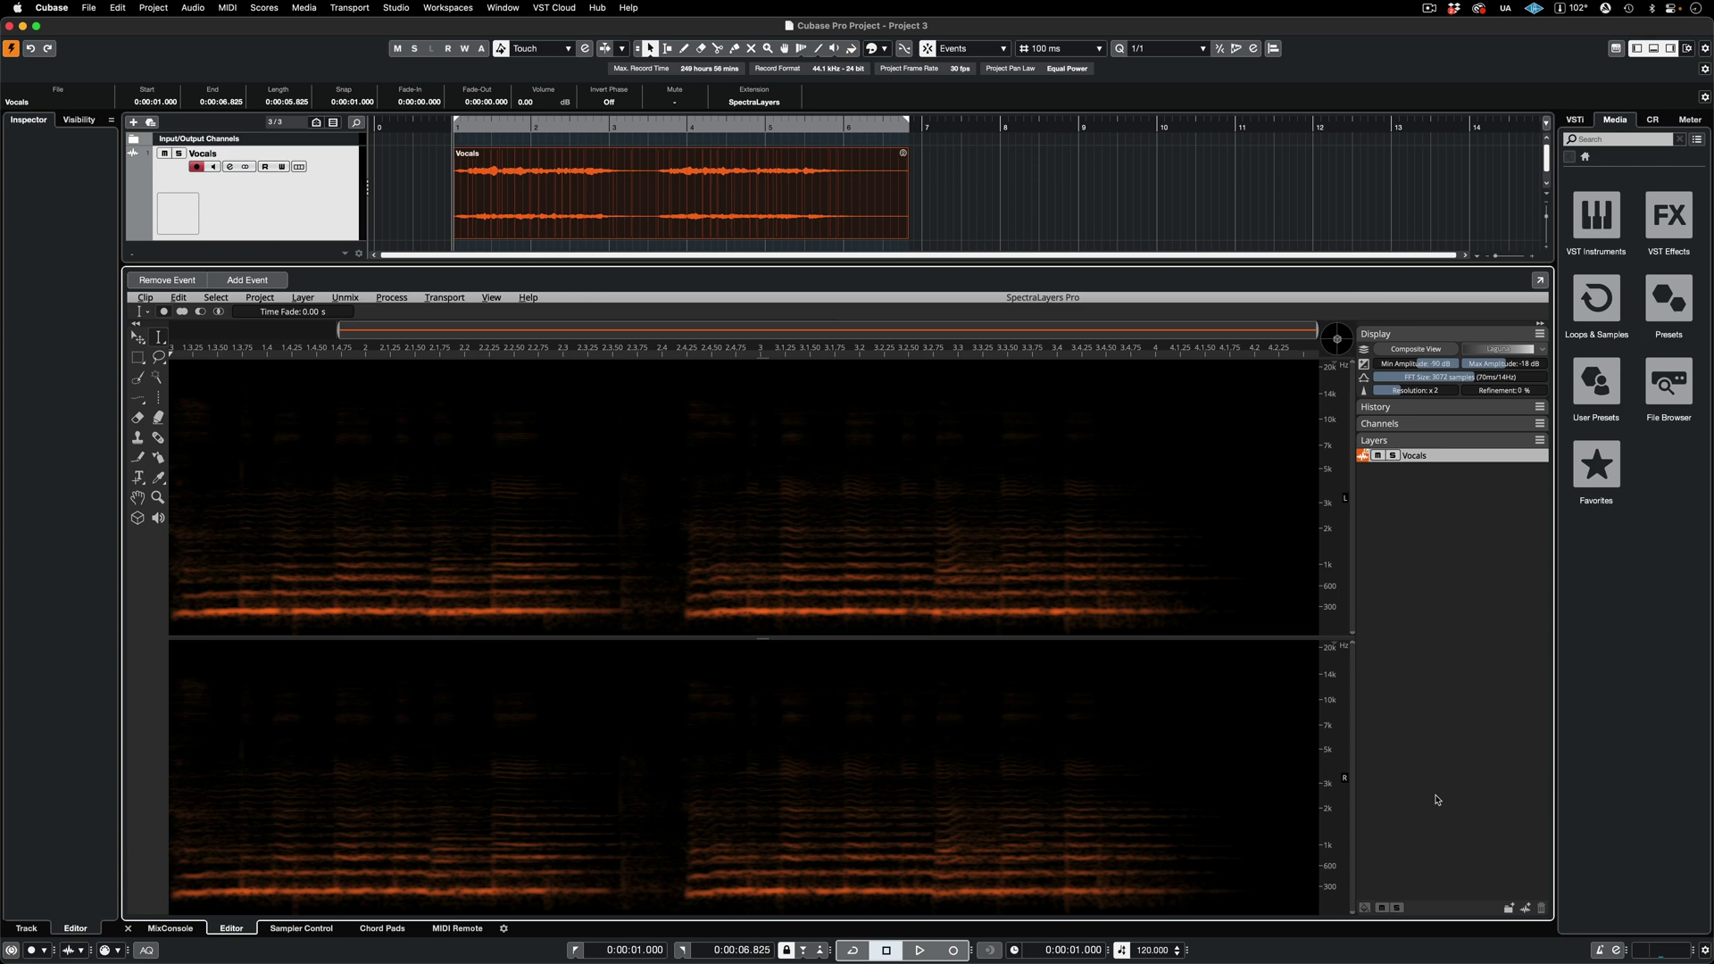
Apply Reverb Reduction (Voice type, 100% ratio) to the Vocals clip, listening before and after
key("space")
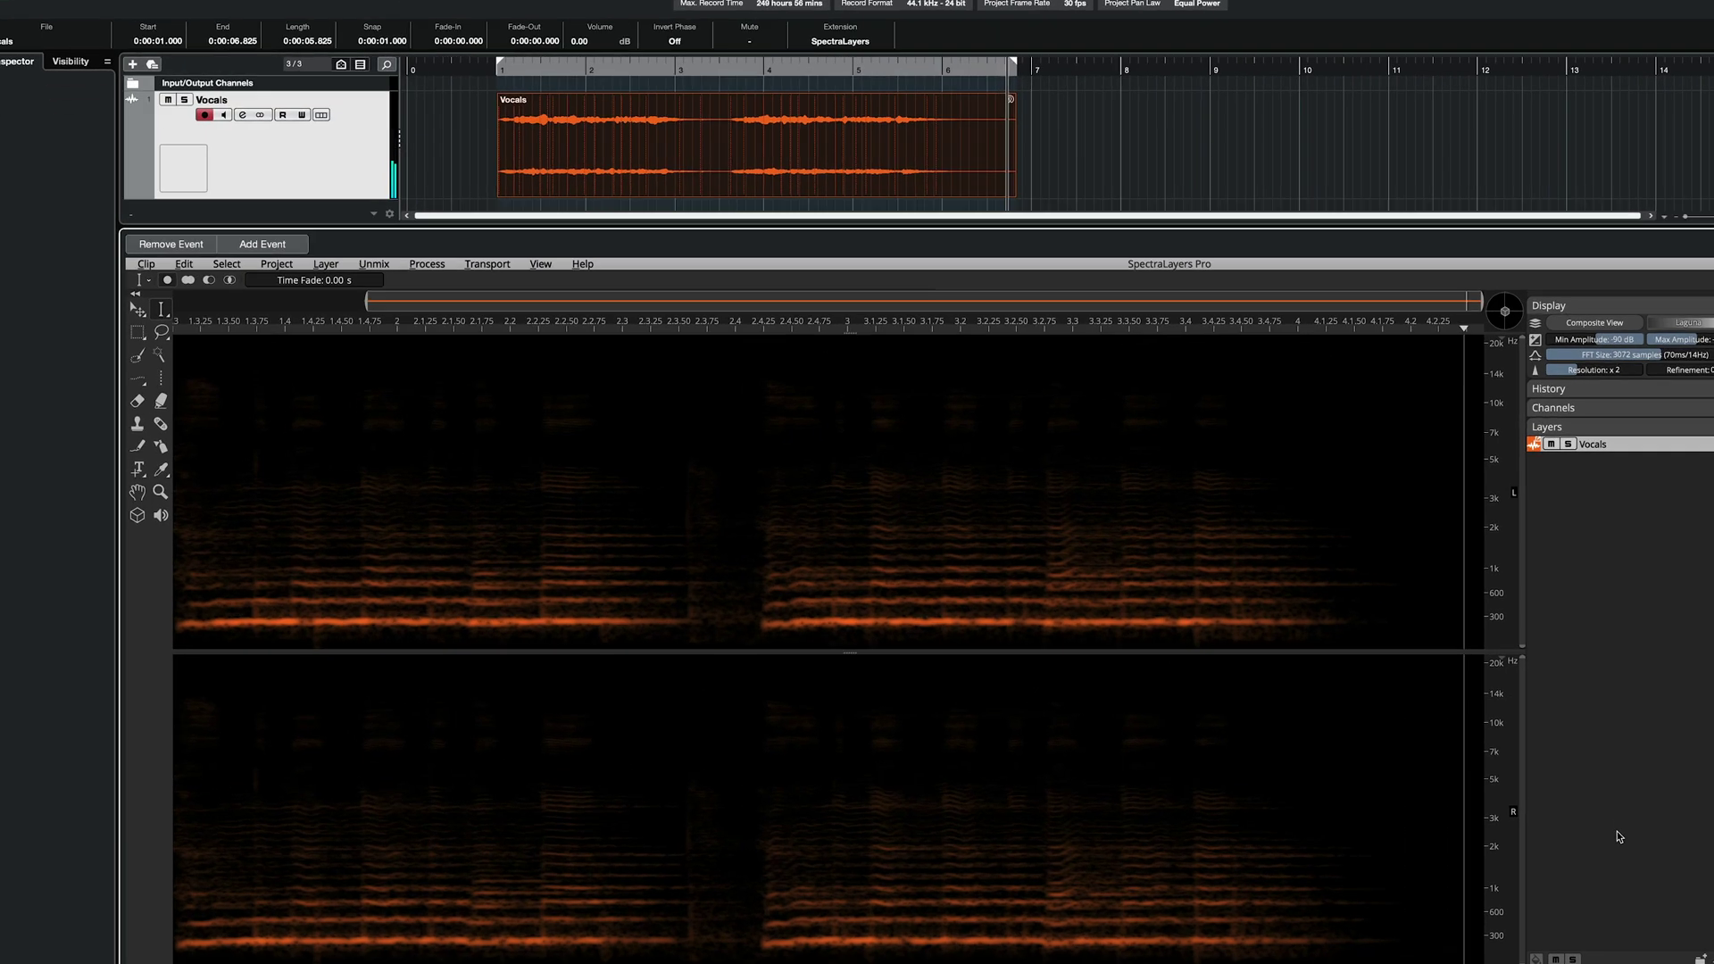
left_click(426, 264)
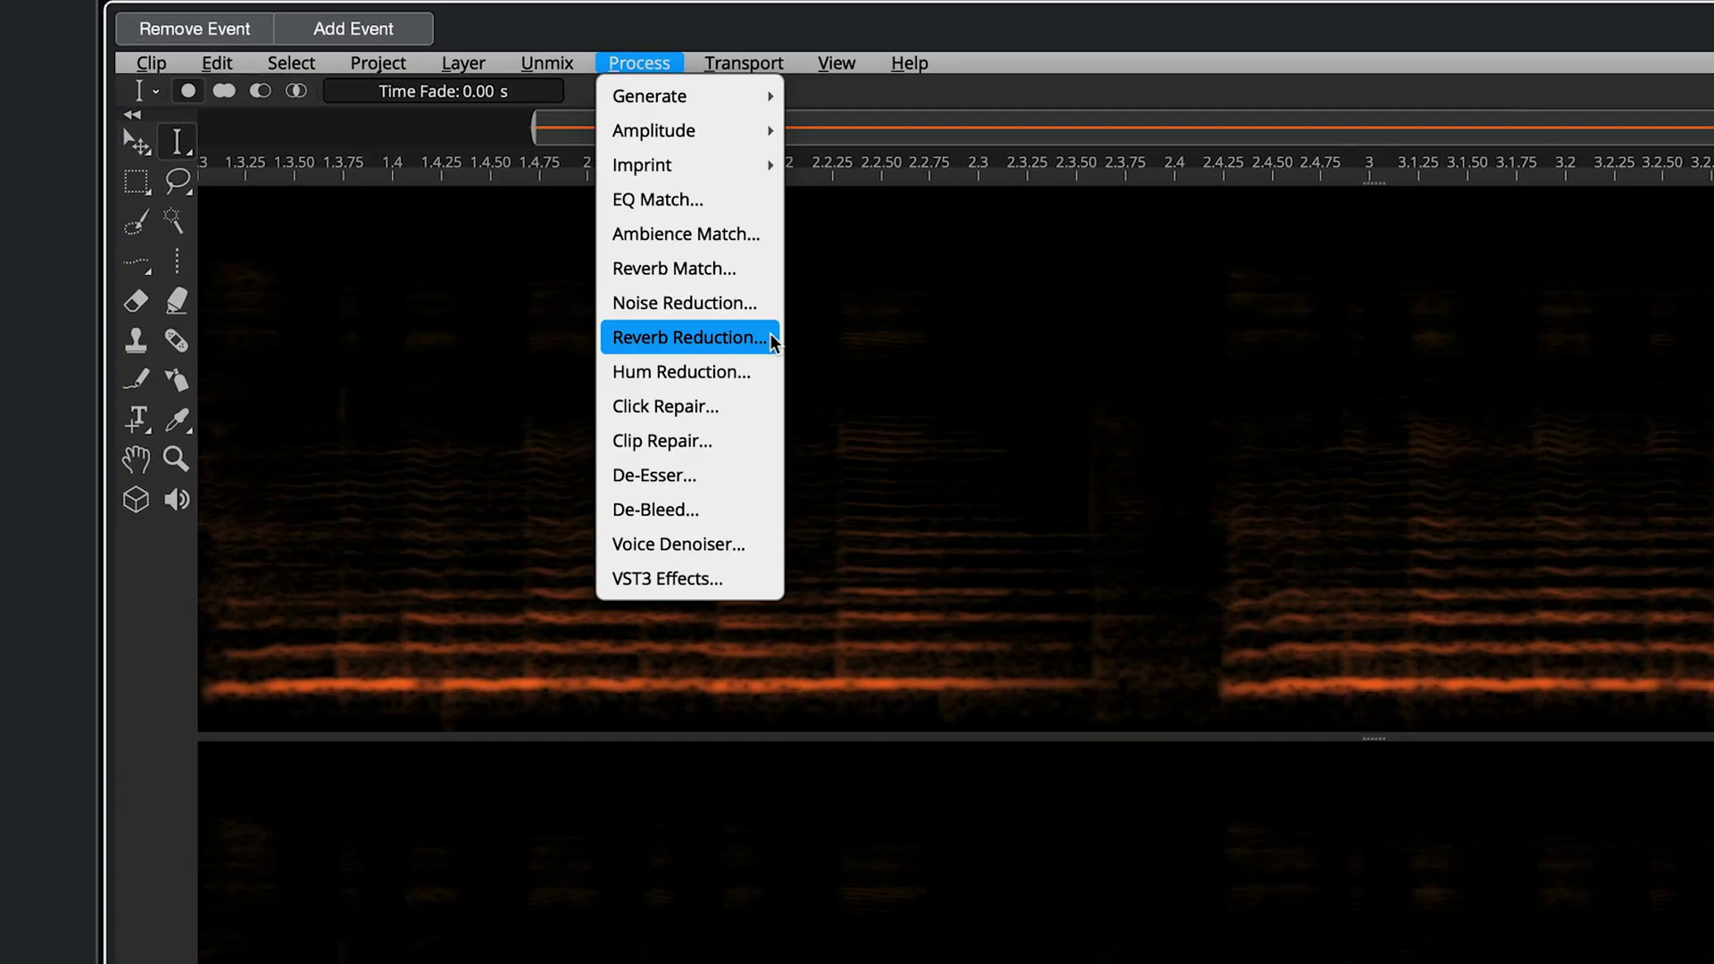
left_click(772, 342)
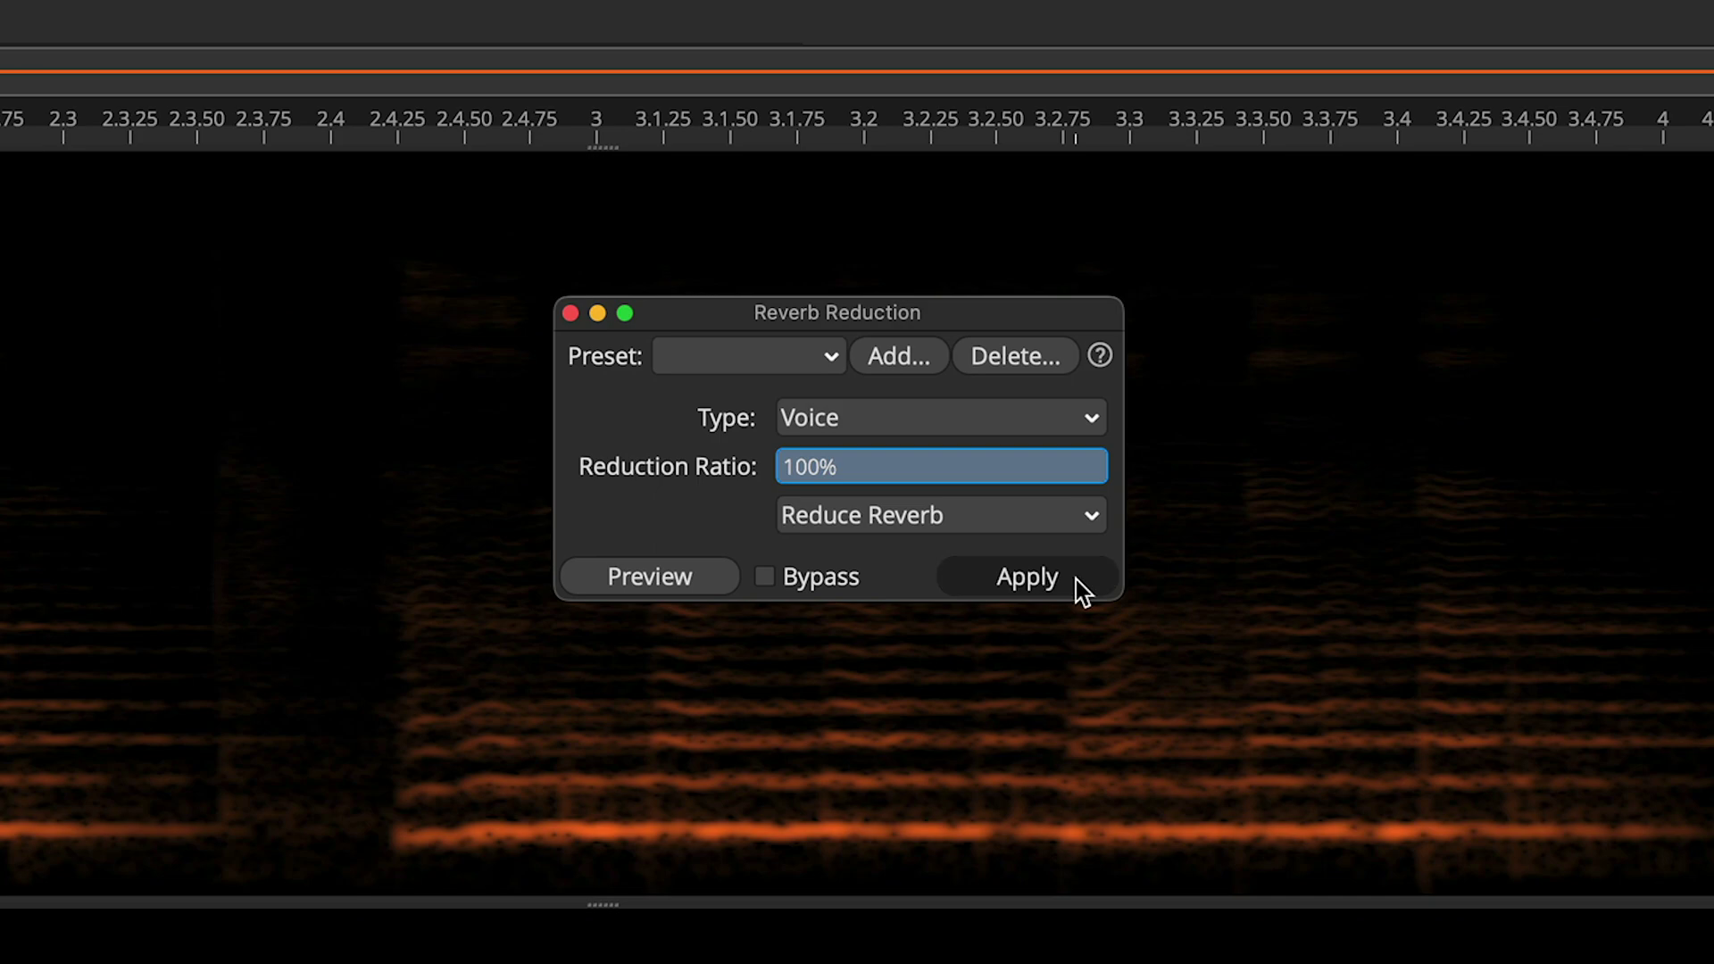
left_click(1075, 580)
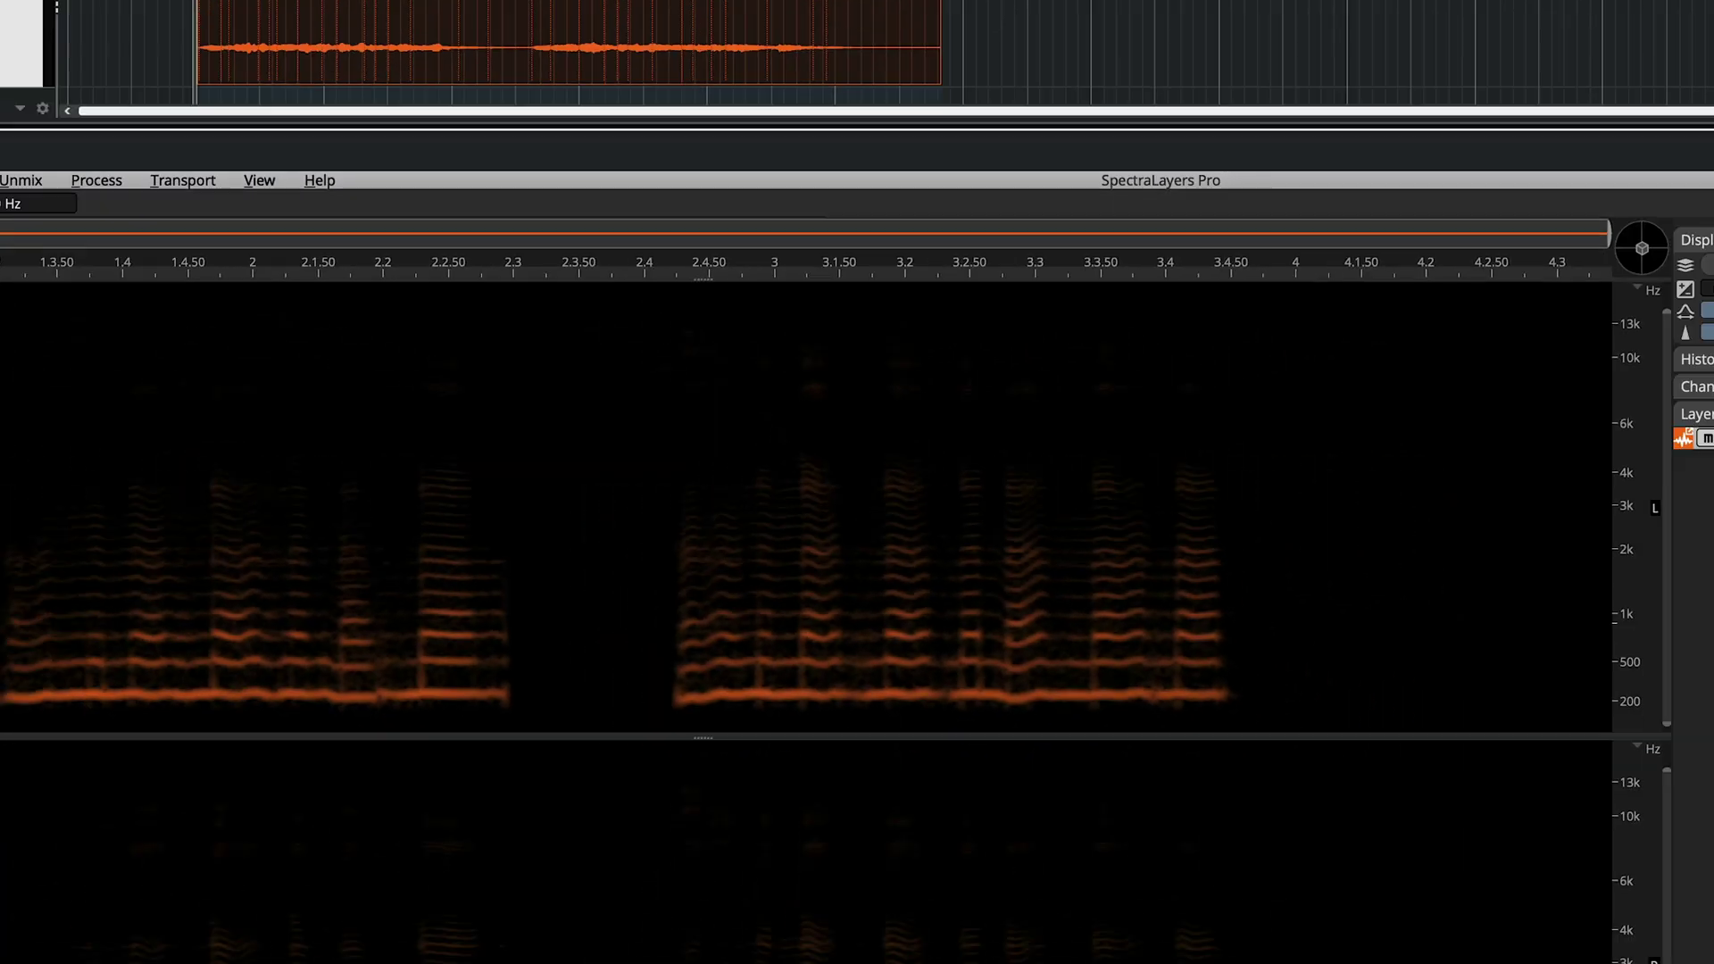
key("space")
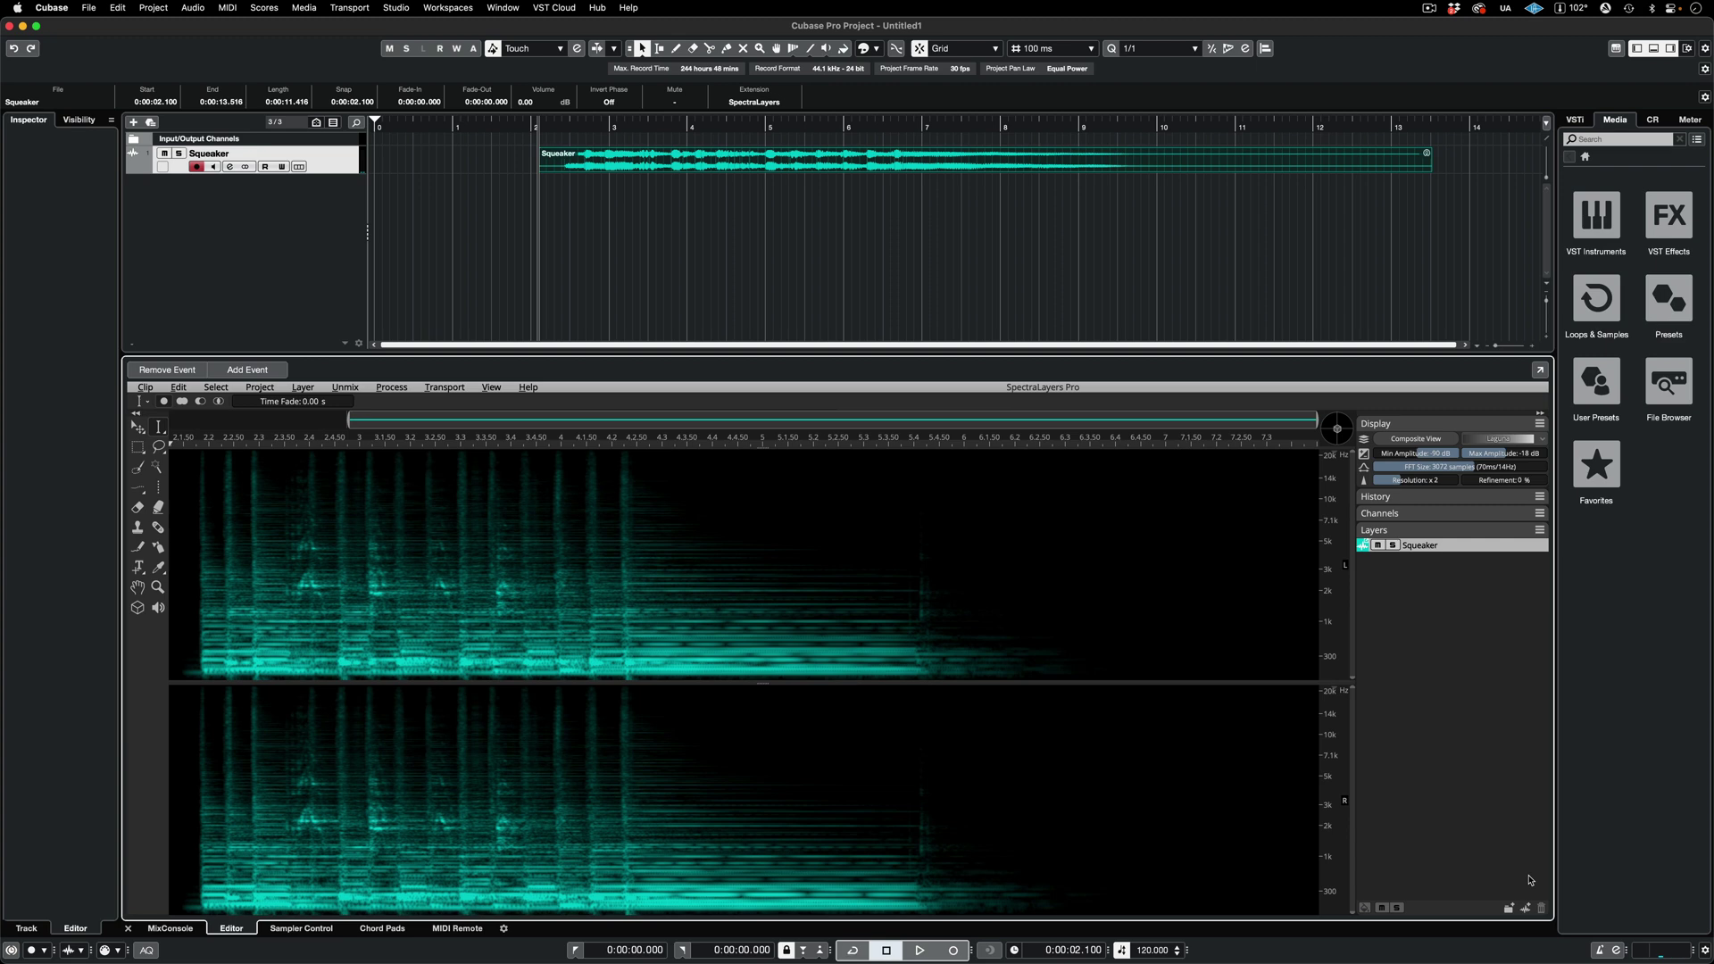
Play the Squeaker guitar clip before and after painting out squeaks with the 24 dB Round Brush Eraser
key("space")
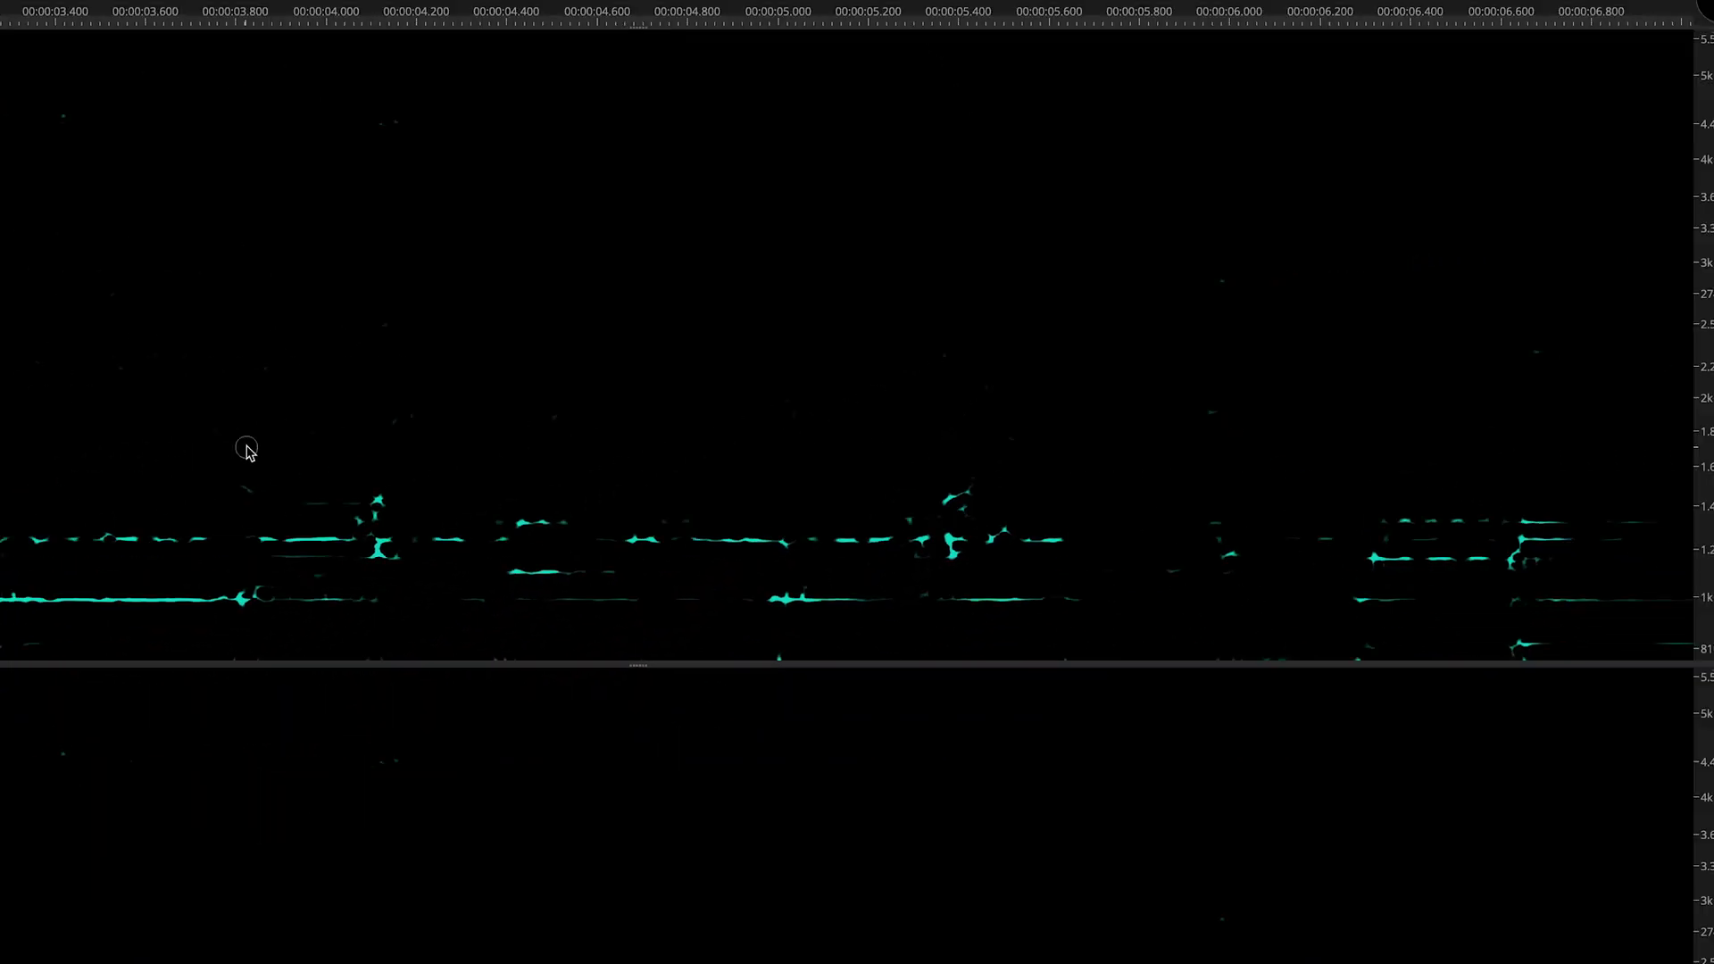
key("space")
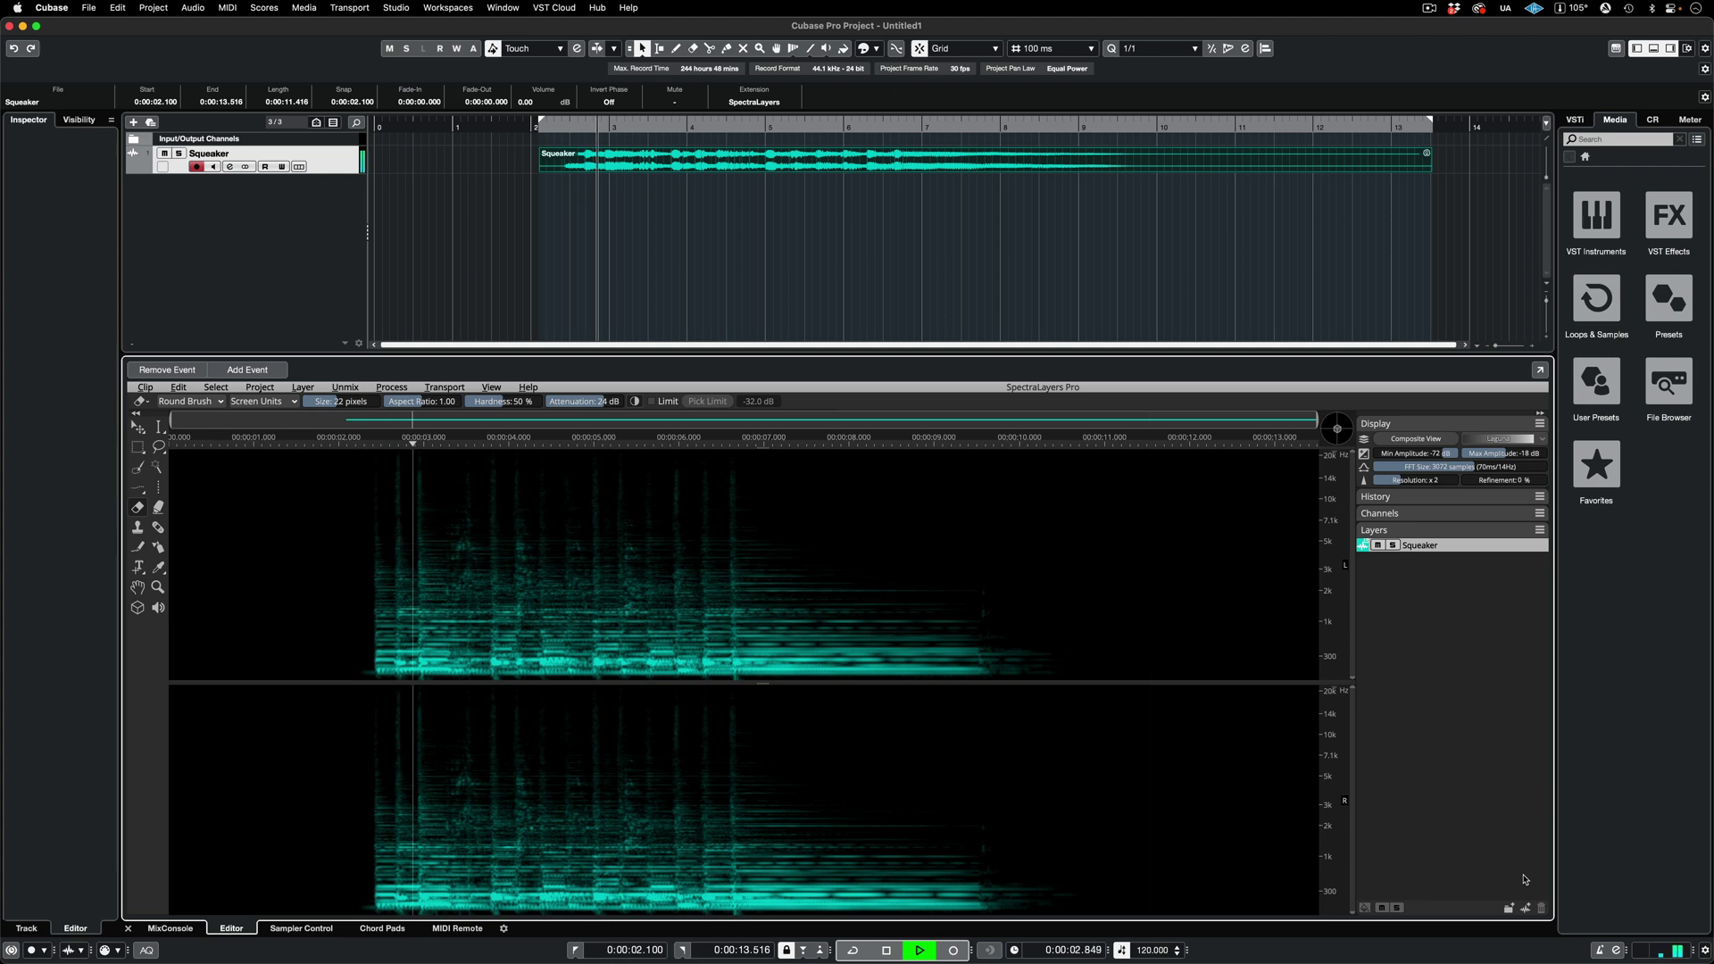